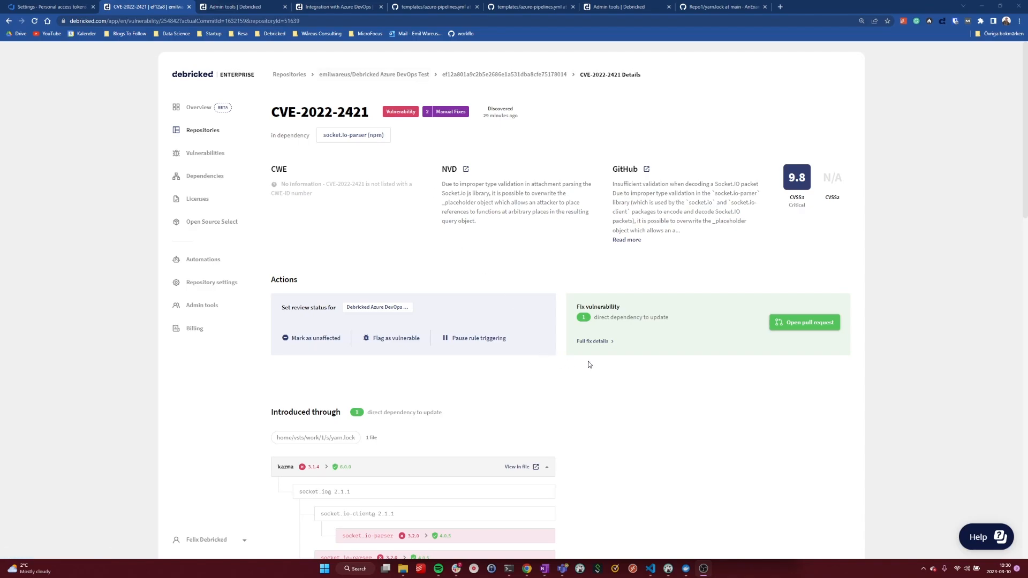
# Request a pull request that fixes CVE-2022-2421, without entering a custom commit message.
pyautogui.click(809, 324)
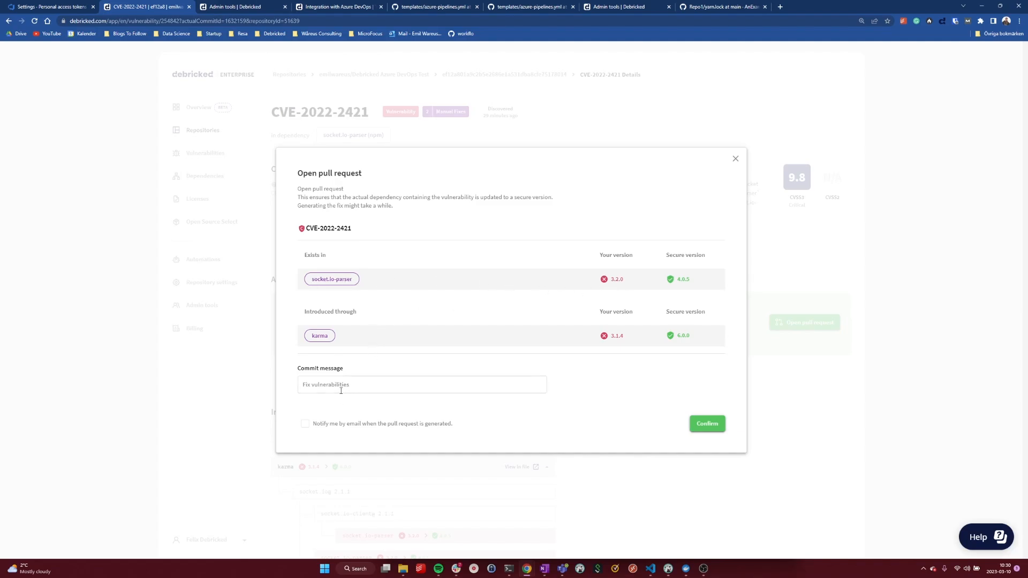
pyautogui.click(701, 428)
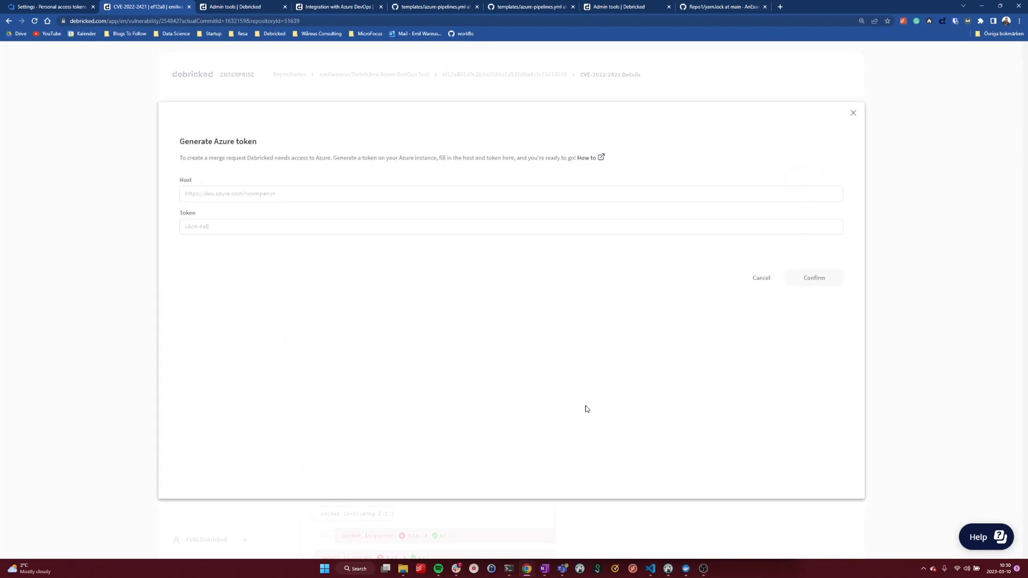
pyautogui.hotkey('ctrl', '+')
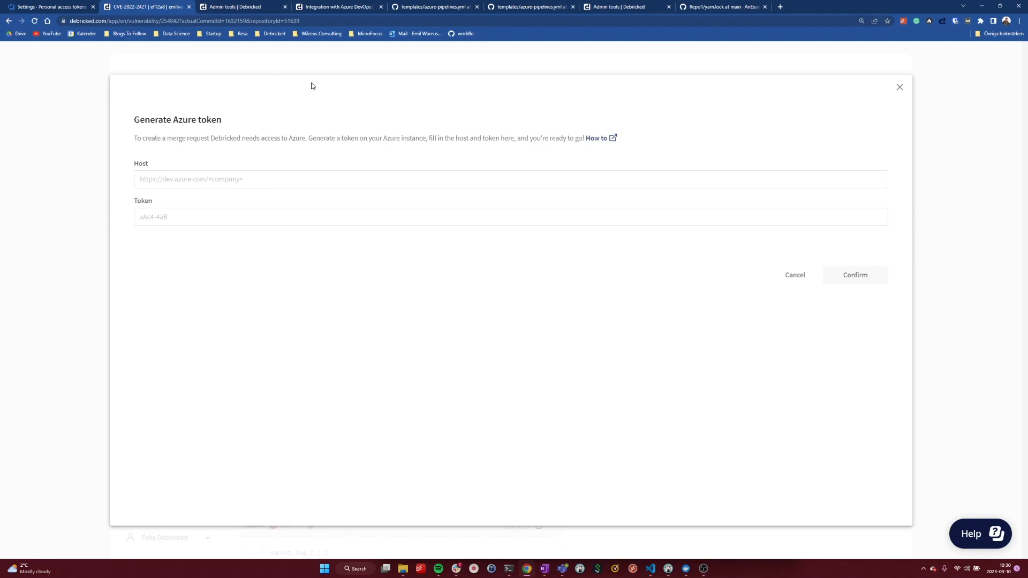
# Fill the Azure token form's host with the organization's dev.azure.com URL copied from Azure DevOps, removing the /_usersSettings/tokens path.
pyautogui.click(46, 4)
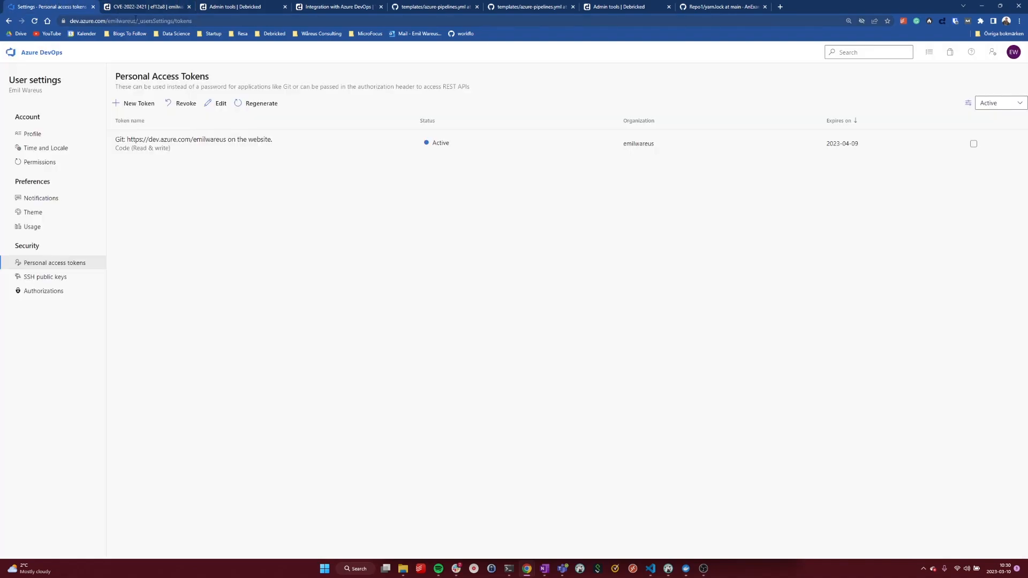
pyautogui.click(107, 21)
pyautogui.hotkey('ctrl', 'c')
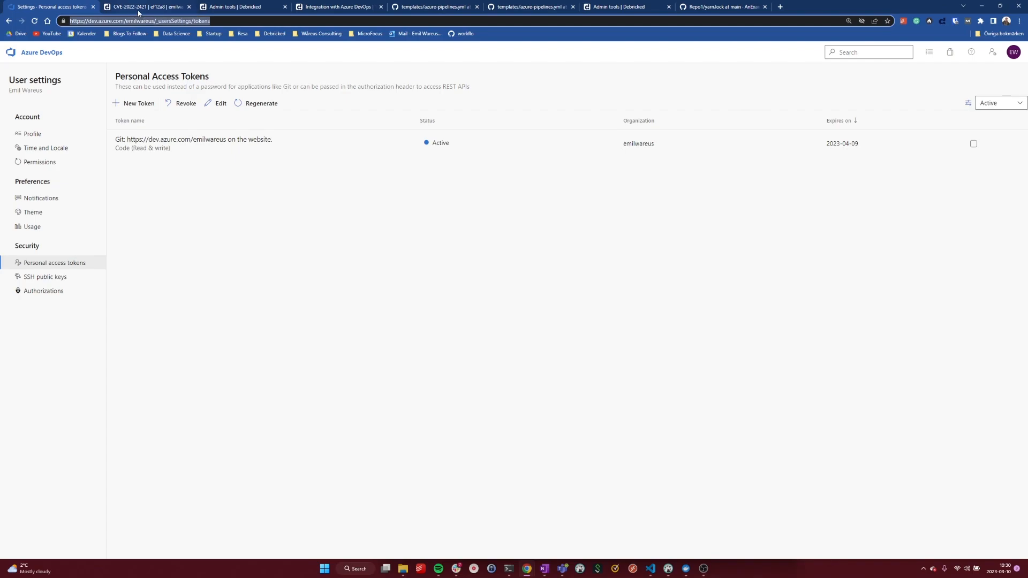
pyautogui.click(139, 12)
pyautogui.click(232, 183)
pyautogui.hotkey('ctrl', 'v')
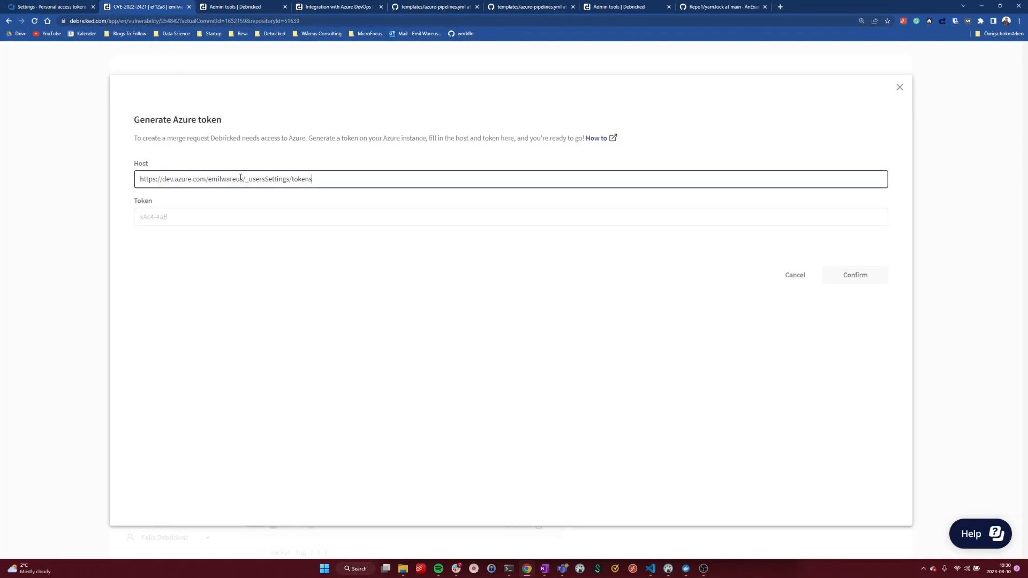
pyautogui.moveTo(336, 180); pyautogui.dragTo(245, 180)
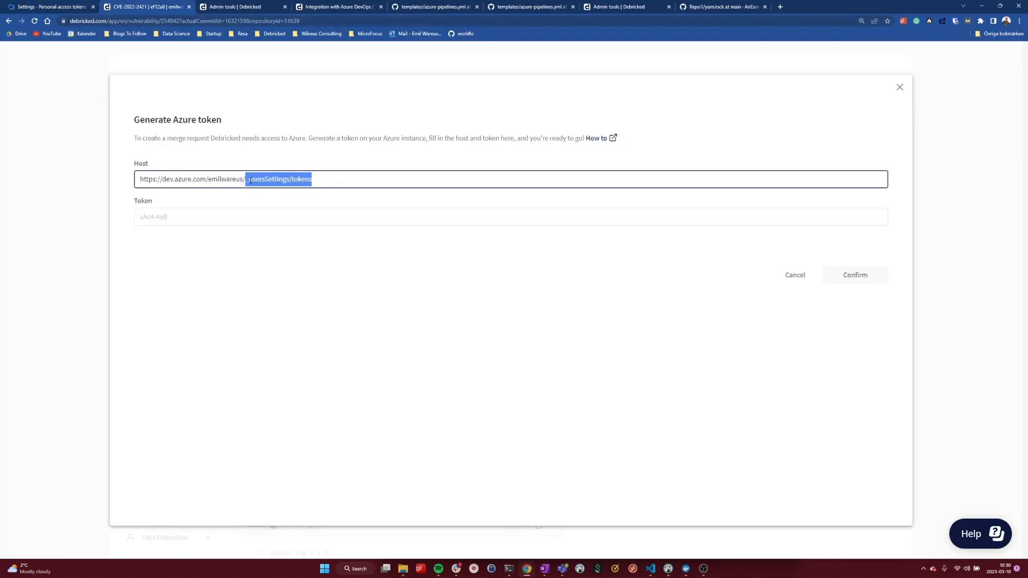
pyautogui.press('BackSpace')
pyautogui.press('BackSpace')
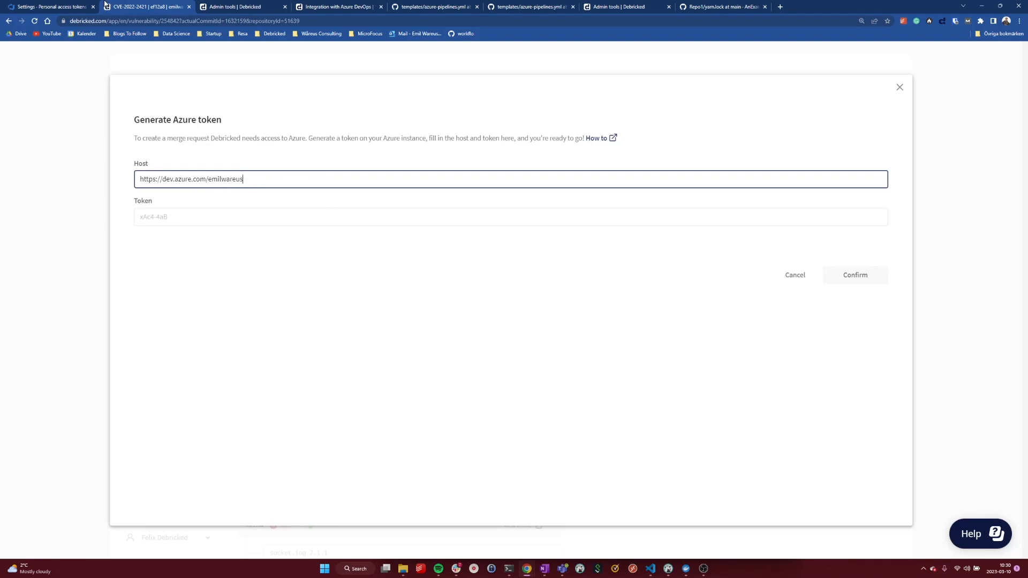
# Start a new personal access token in Azure DevOps named "Debricked PR", keeping the 30-day expiration.
pyautogui.click(59, 6)
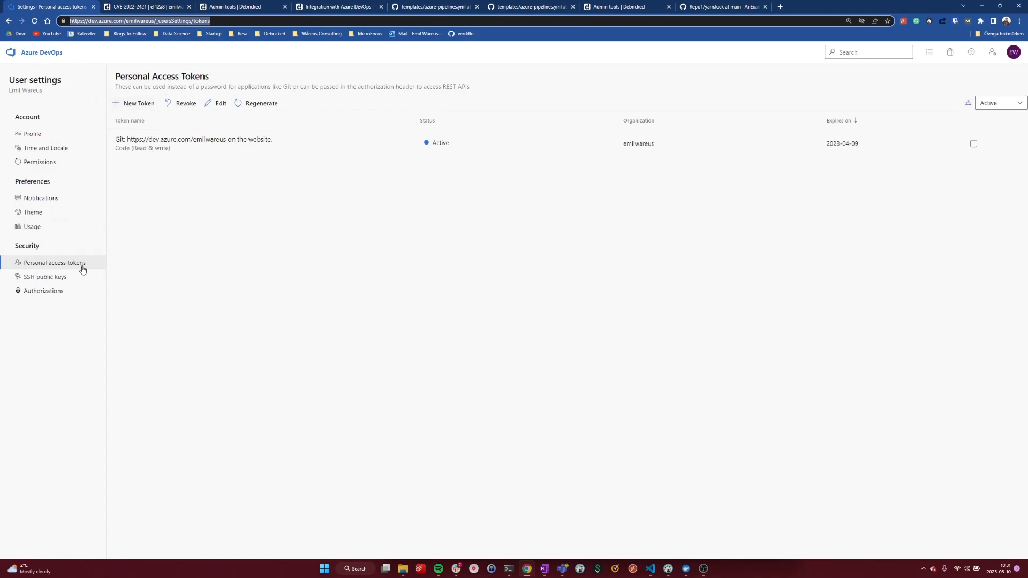
pyautogui.click(134, 107)
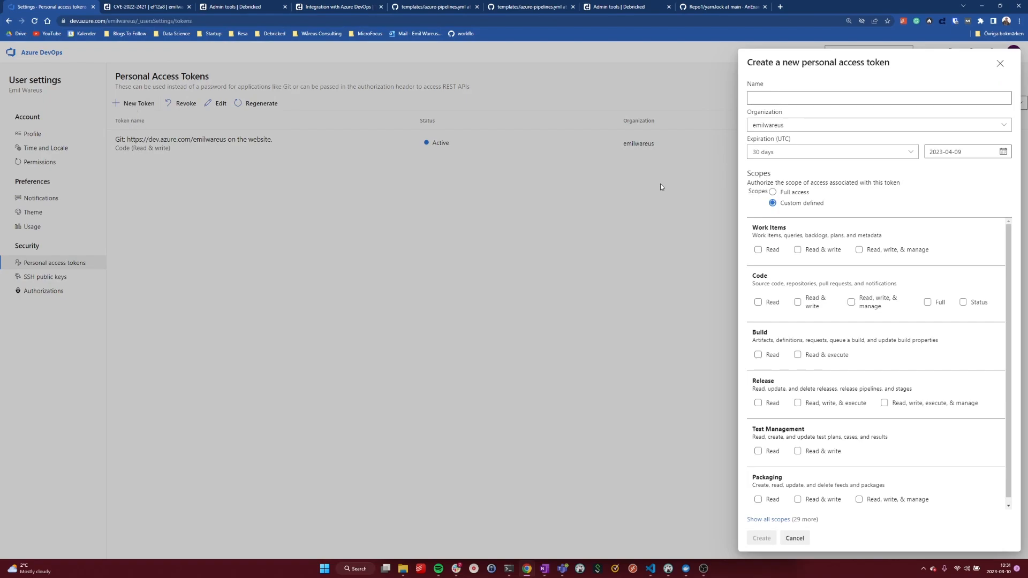
pyautogui.click(812, 98)
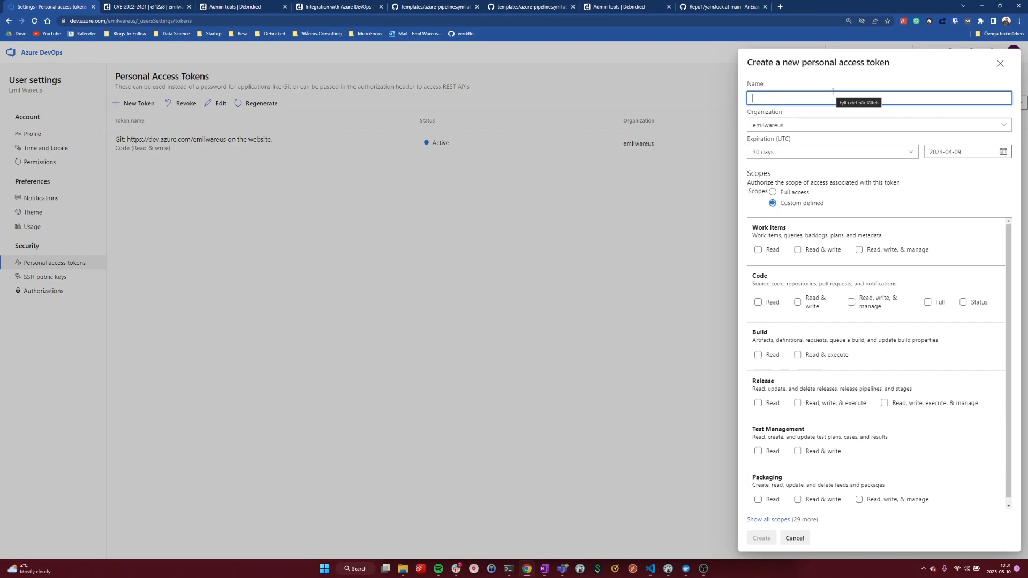
pyautogui.write('Debricked PR')
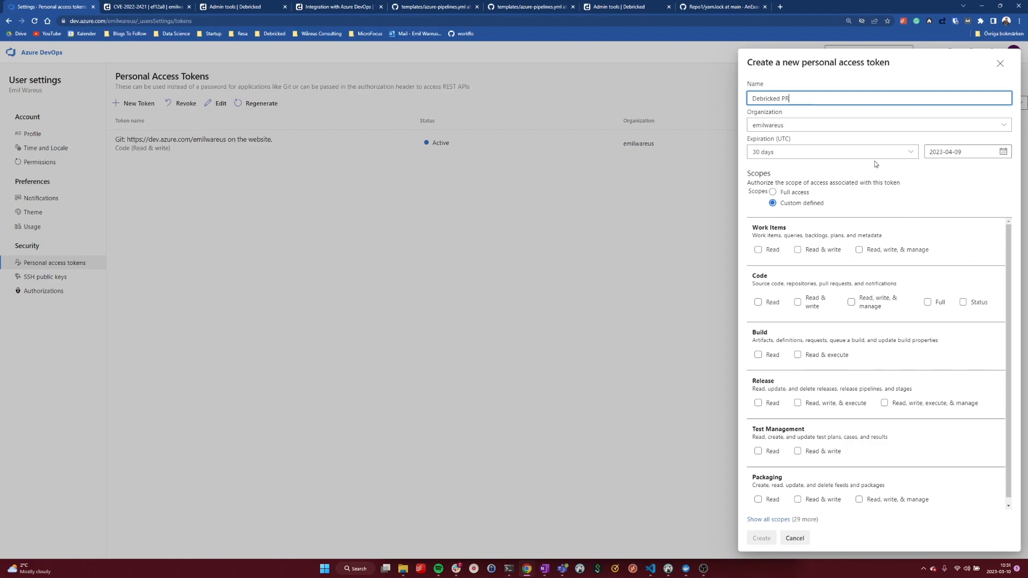
pyautogui.click(820, 154)
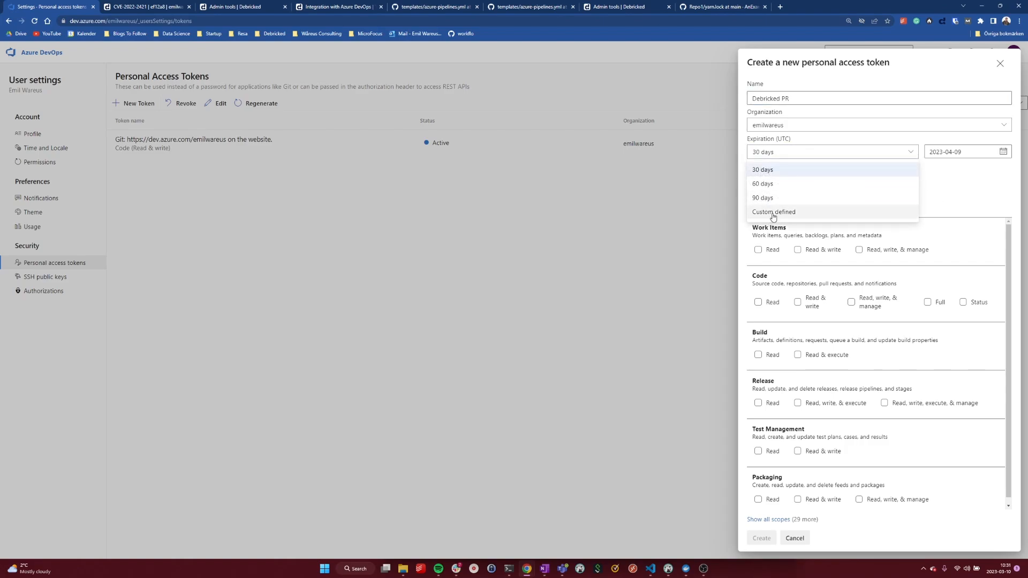
pyautogui.click(962, 194)
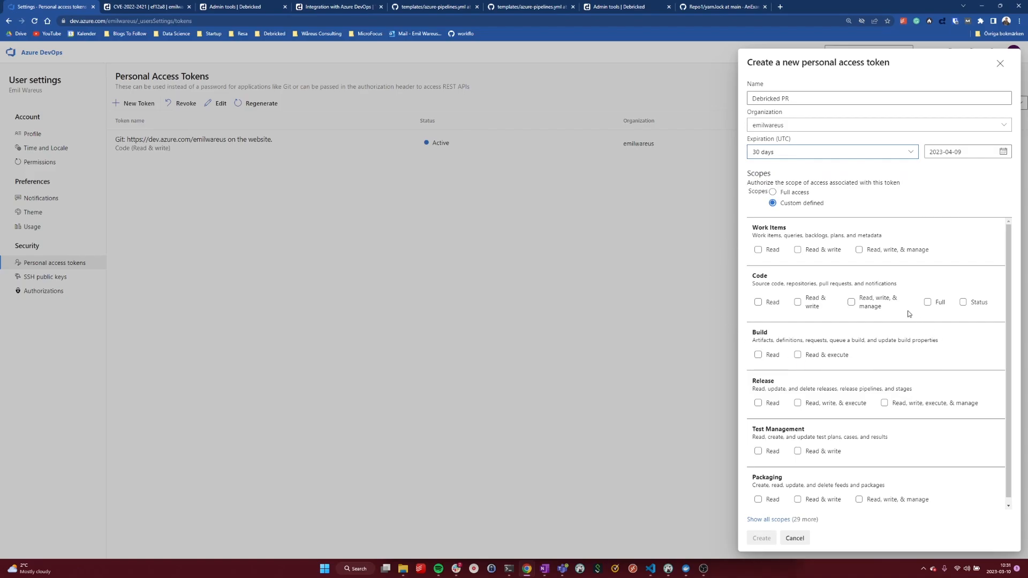
# Check the required scope in the Azure DevOps integration guide, then create the token with Code "Read, write, & manage" access.
pyautogui.click(244, 7)
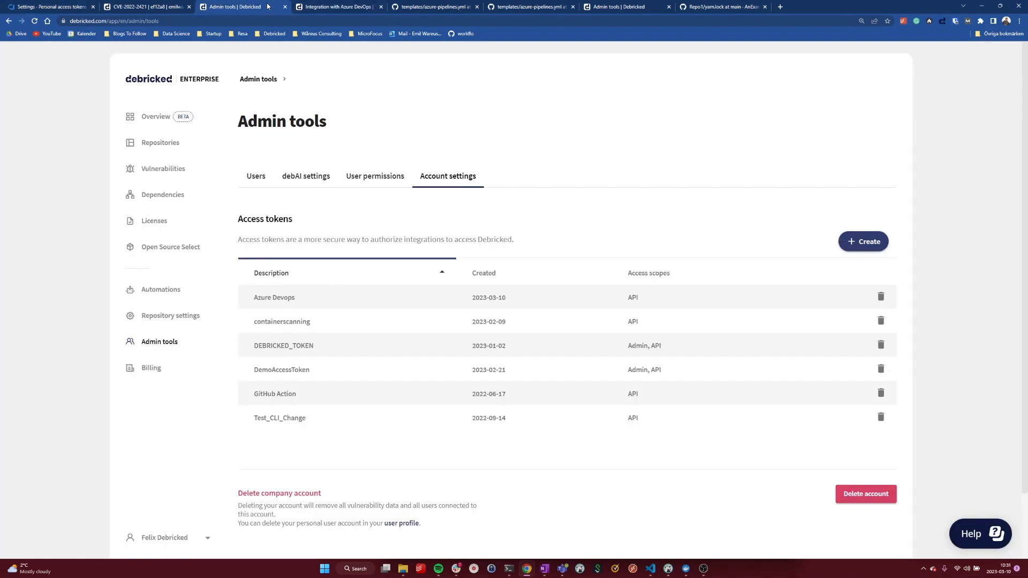
pyautogui.click(343, 7)
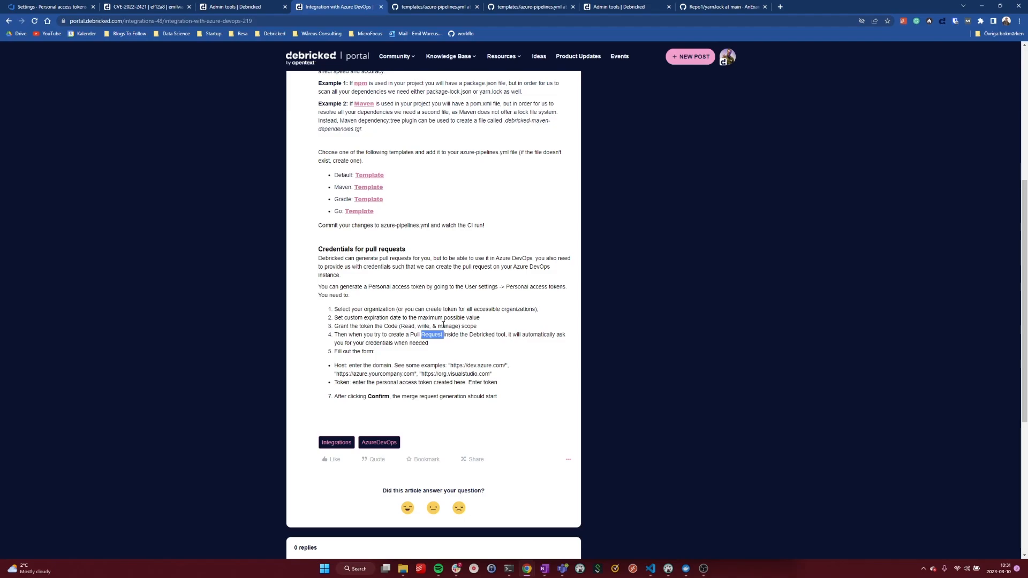
pyautogui.moveTo(334, 326); pyautogui.dragTo(407, 327)
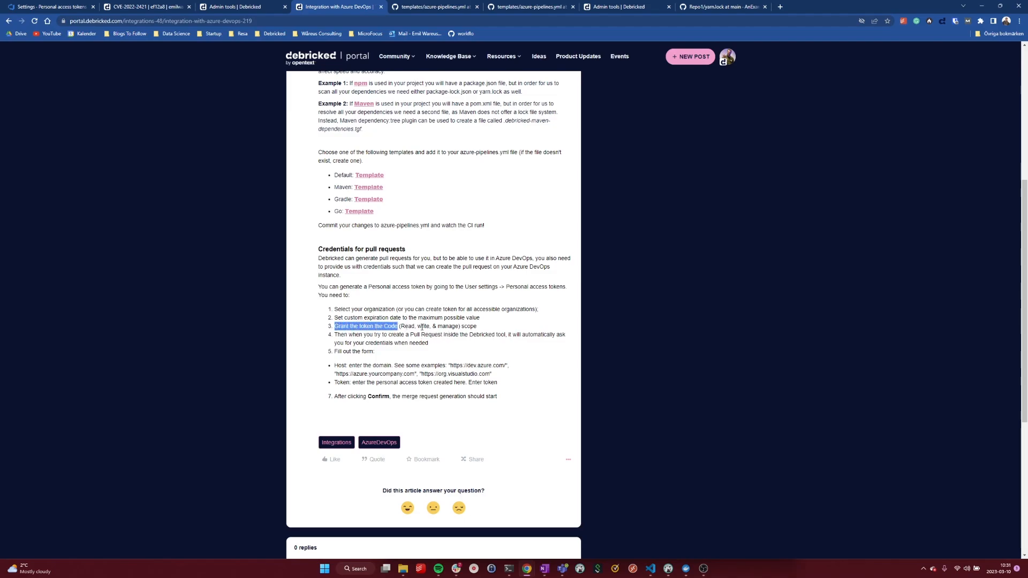
pyautogui.moveTo(477, 326); pyautogui.dragTo(370, 327)
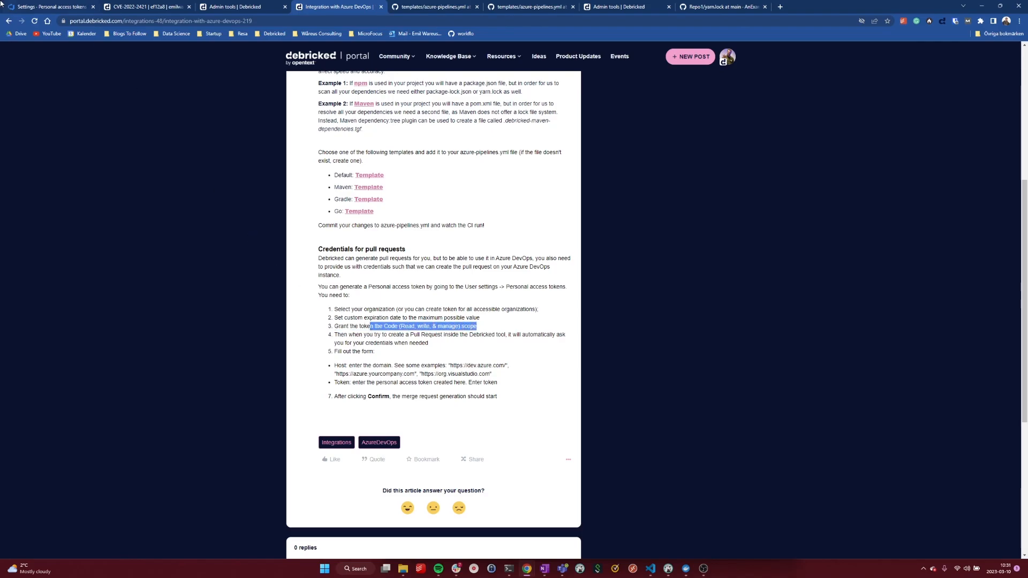
pyautogui.click(46, 6)
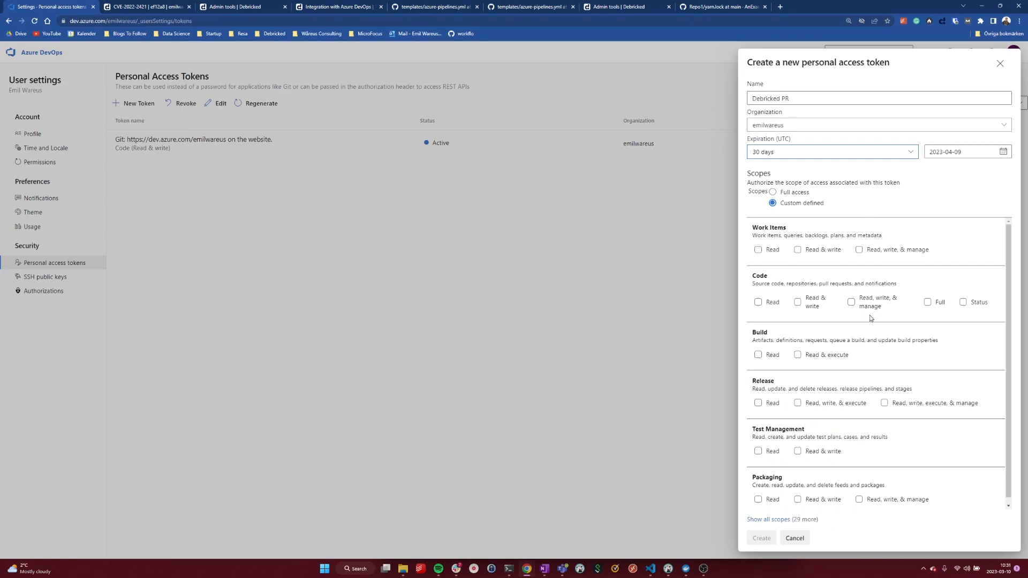
pyautogui.click(854, 302)
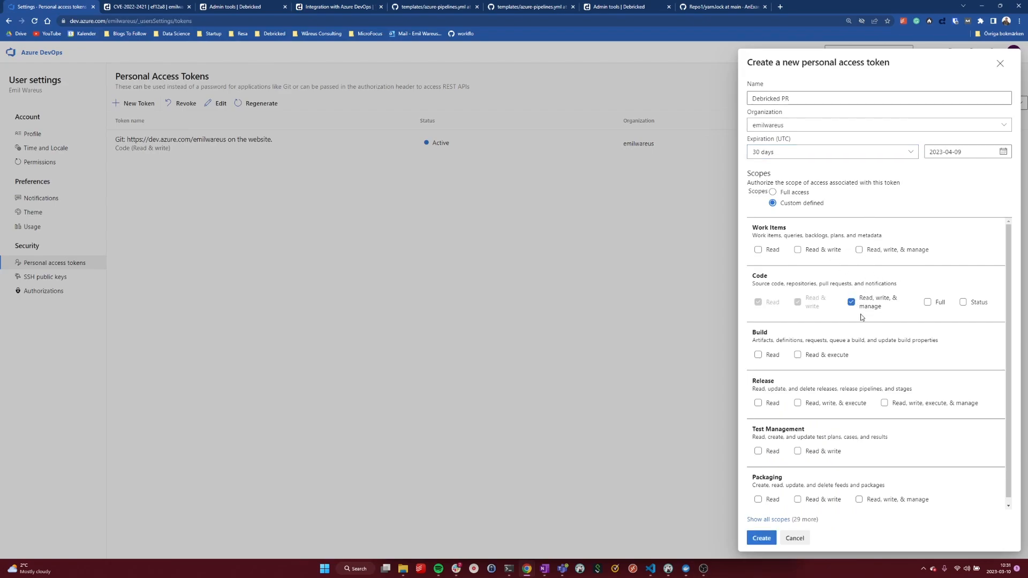
pyautogui.click(763, 539)
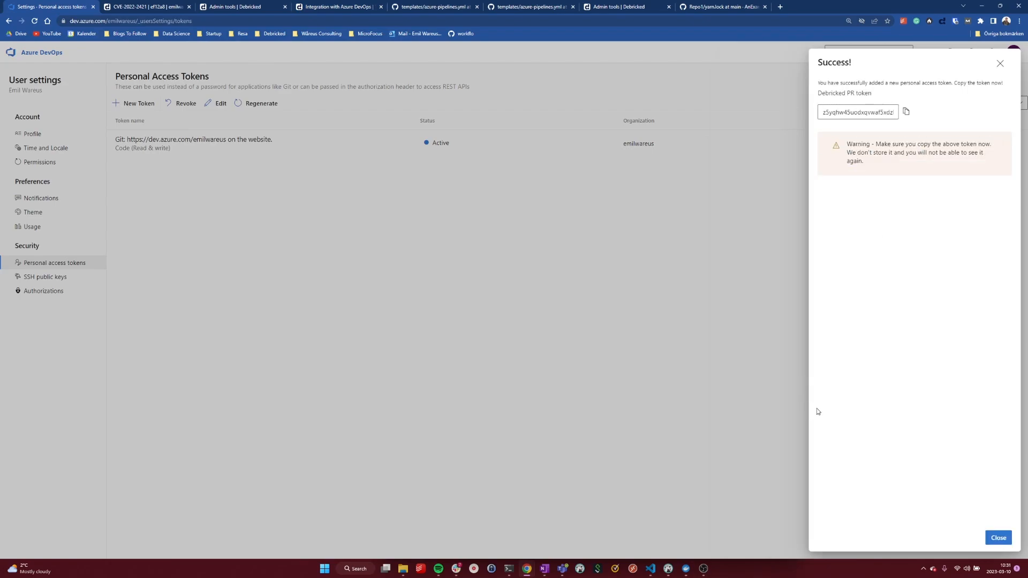
# Copy the new personal access token into the token field of Debricked's Azure token form and confirm the form.
pyautogui.click(906, 112)
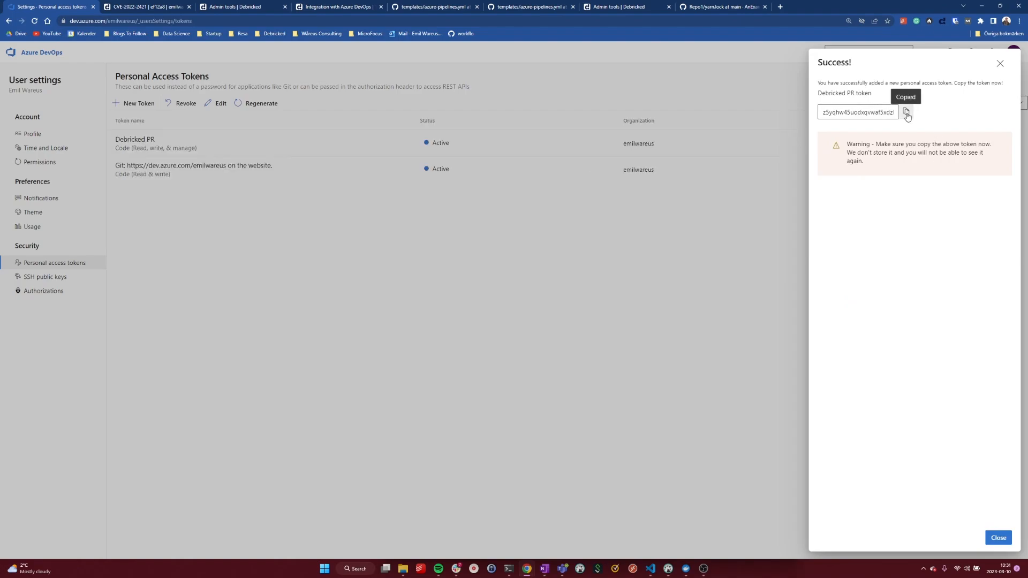
pyautogui.click(160, 6)
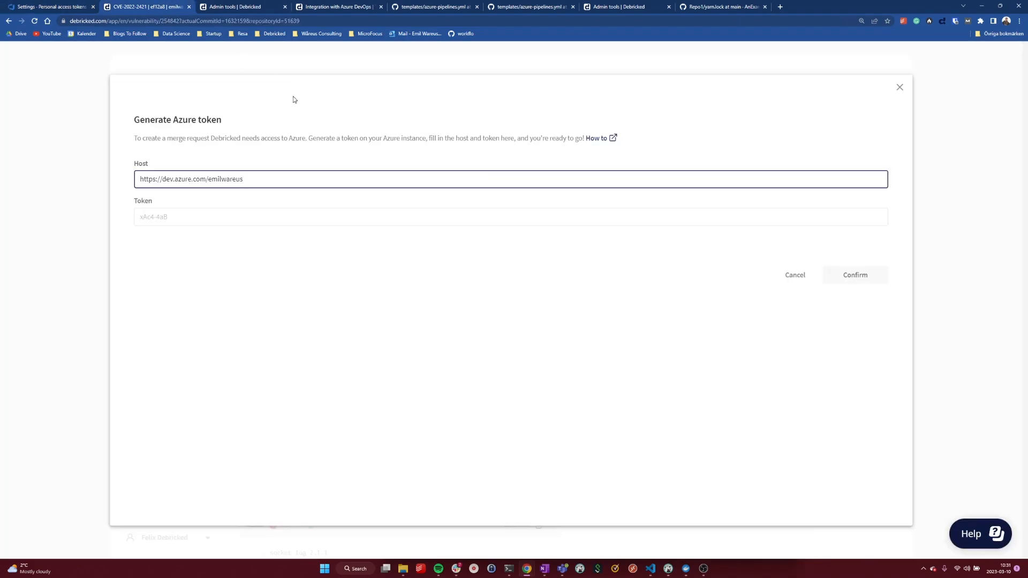
pyautogui.click(190, 217)
pyautogui.hotkey('ctrl', 'v')
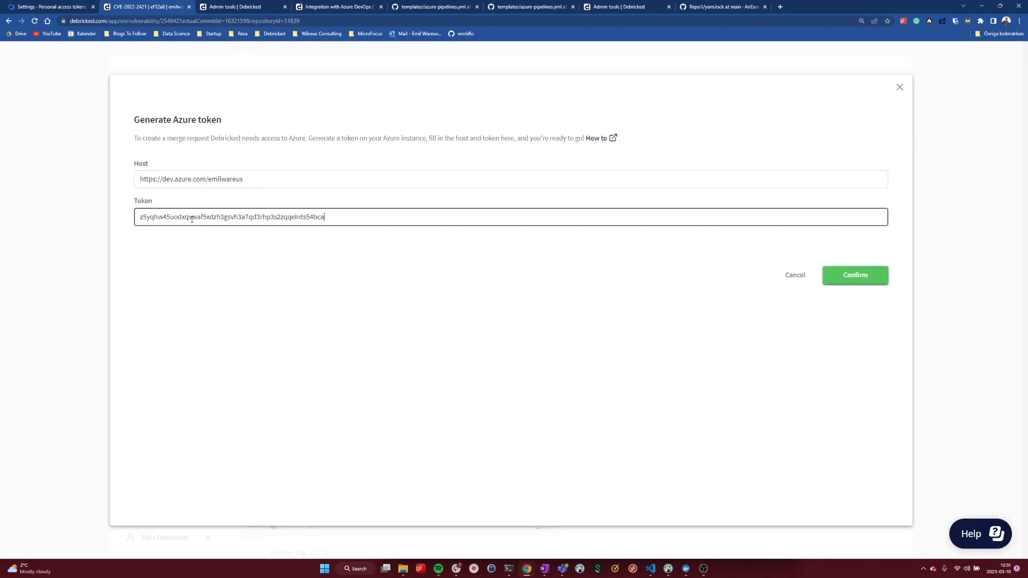
pyautogui.click(861, 275)
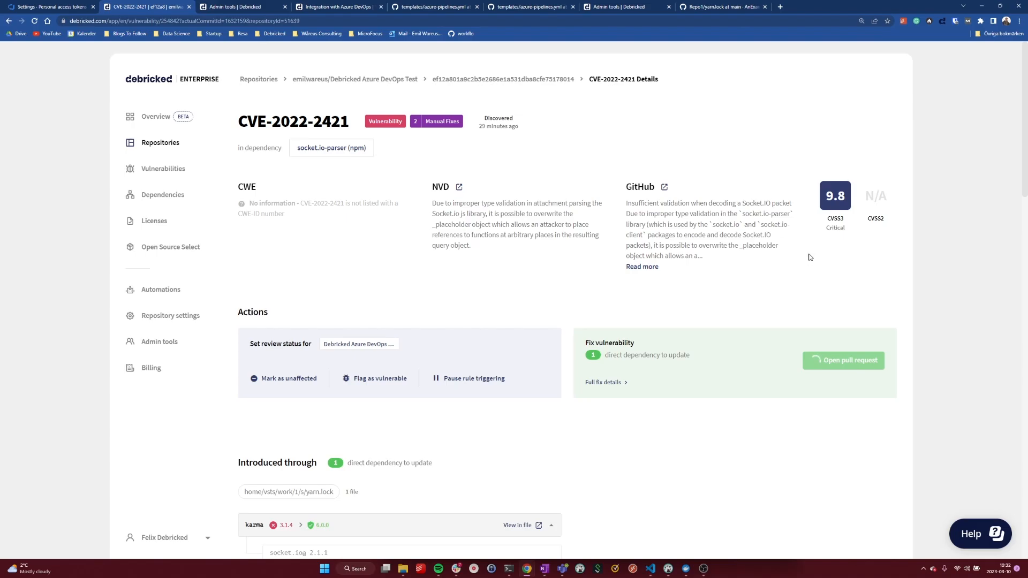
# Examine the dependency tree that introduces the vulnerability, comparing vulnerable and secure versions of karma and socket.io-parser.
pyautogui.scroll(-2, 784, 255)
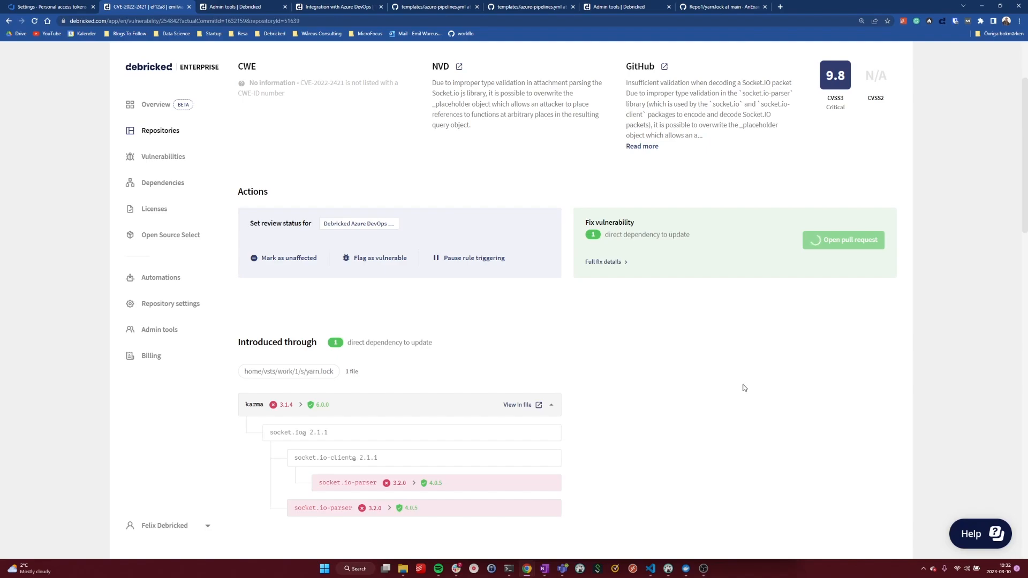
pyautogui.scroll(-1, 728, 380)
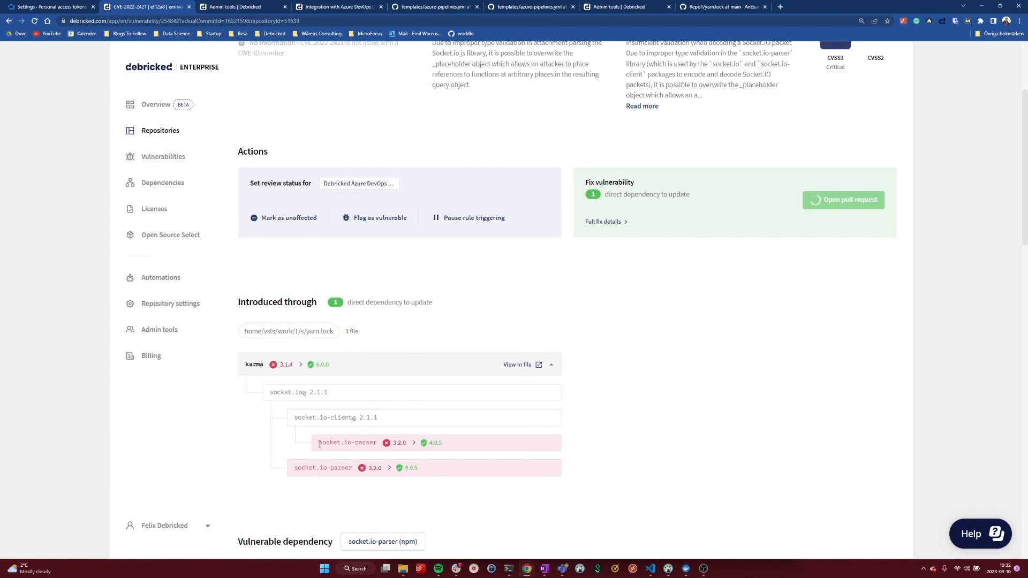
pyautogui.moveTo(319, 444); pyautogui.dragTo(376, 441)
pyautogui.scroll(-2, 393, 440)
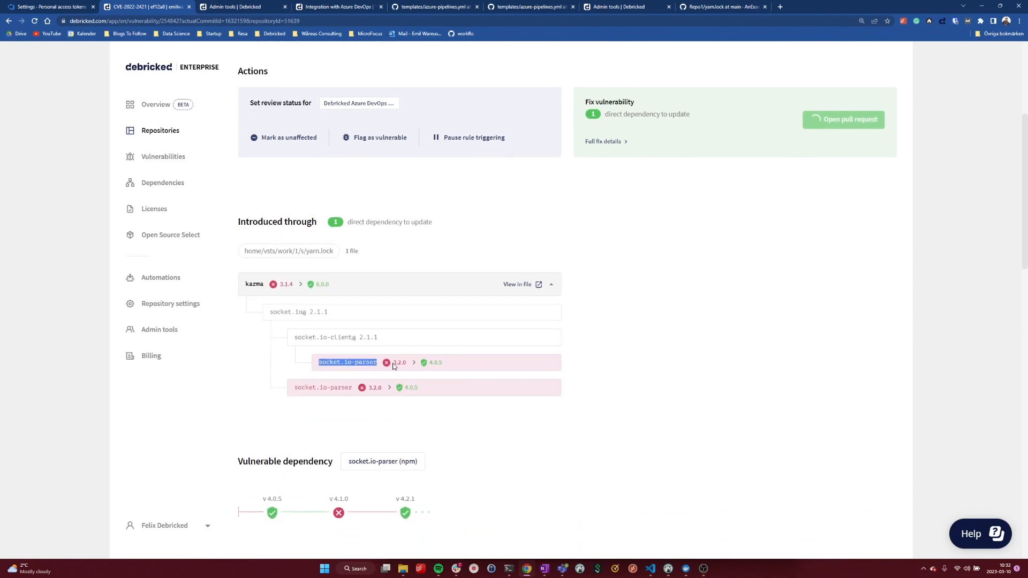
pyautogui.moveTo(393, 366); pyautogui.dragTo(407, 364)
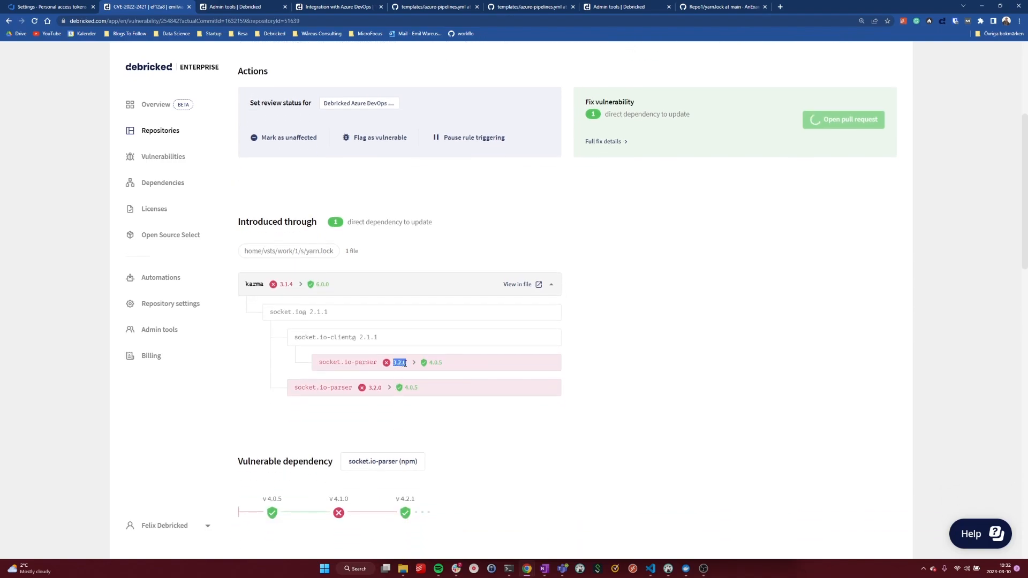
pyautogui.doubleClick(442, 363)
pyautogui.click(512, 384)
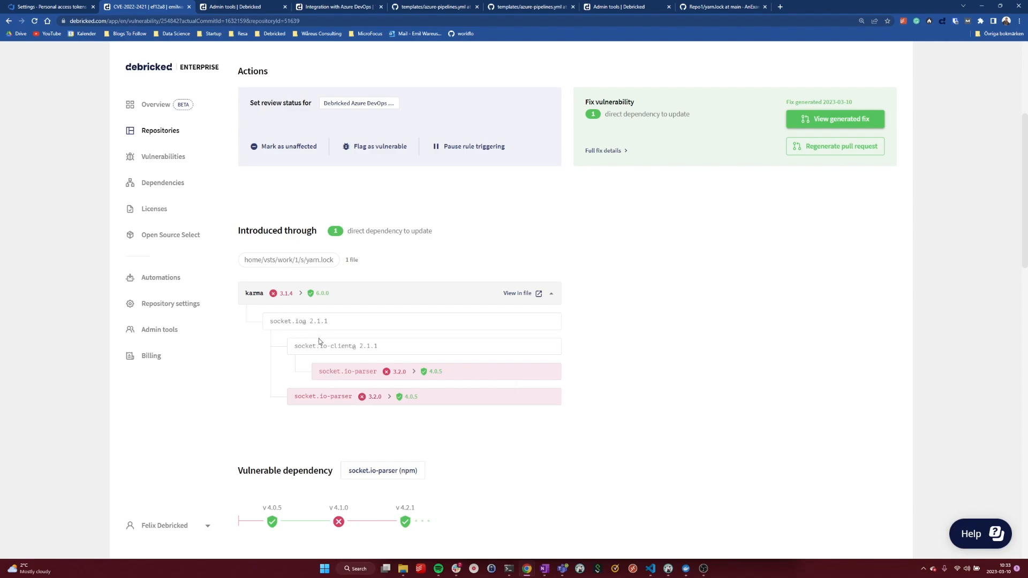
pyautogui.moveTo(320, 369); pyautogui.dragTo(378, 371)
pyautogui.moveTo(245, 294); pyautogui.dragTo(264, 294)
pyautogui.moveTo(278, 294); pyautogui.dragTo(294, 297)
pyautogui.click(340, 299)
pyautogui.moveTo(298, 346); pyautogui.dragTo(379, 373)
# Open the generated fix in Azure DevOps and expand the vulnerability description in the pull request comment to read it.
pyautogui.scroll(1, 769, 133)
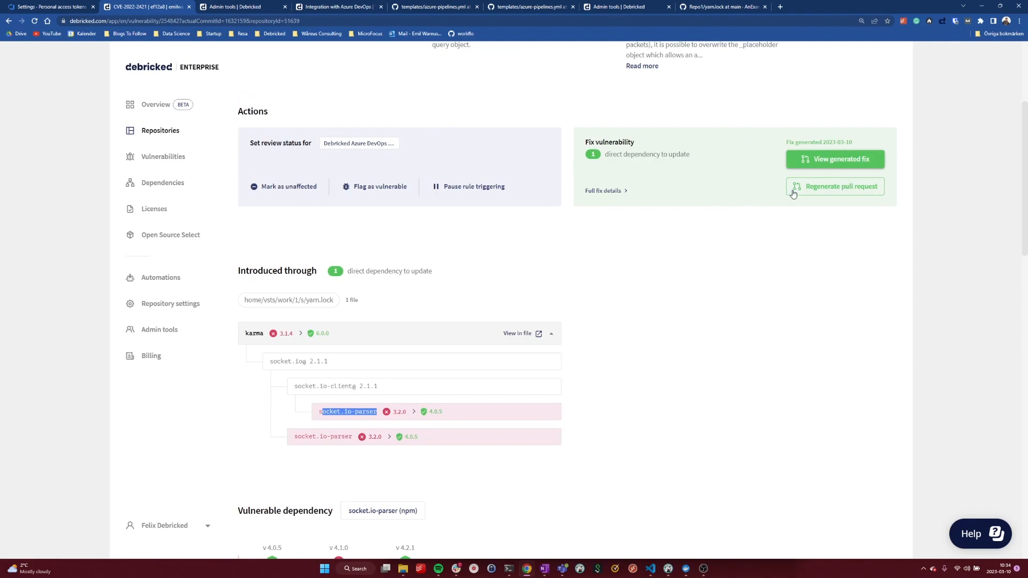
pyautogui.click(834, 158)
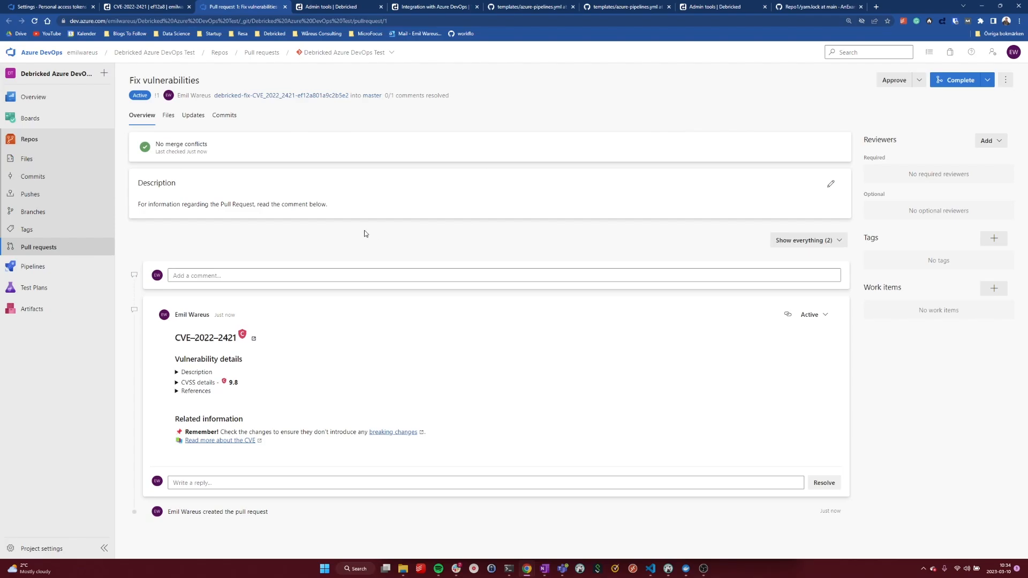
pyautogui.click(178, 372)
pyautogui.scroll(-3, 205, 298)
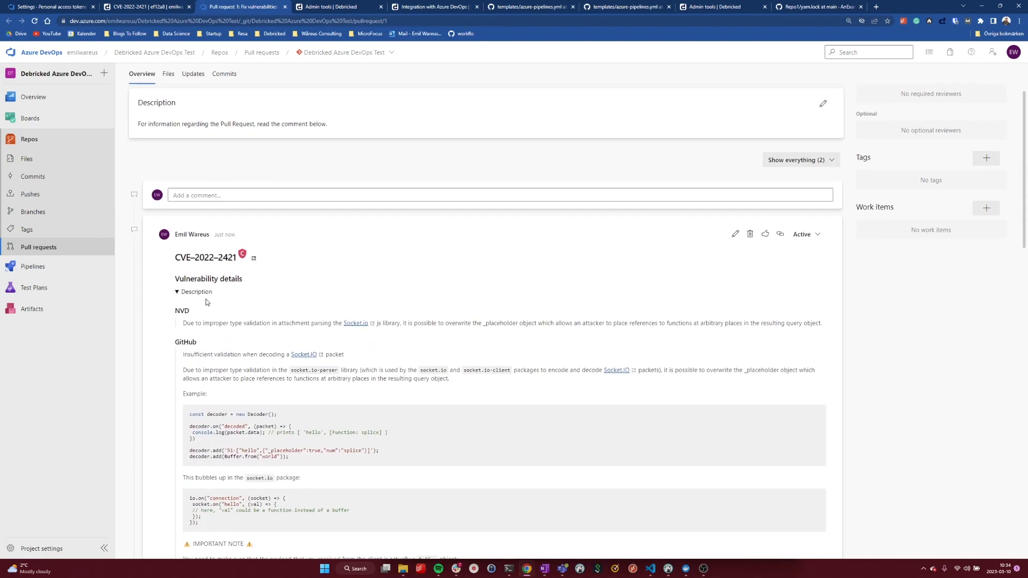
pyautogui.scroll(-1, 221, 233)
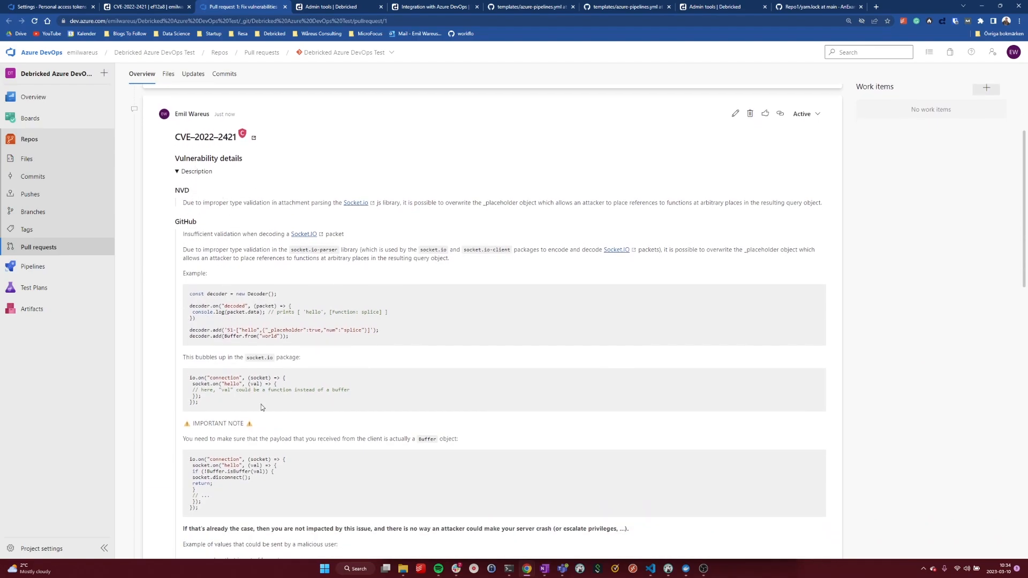
# Read through the CVE-2022-2421 comment in the pull request, expanding its CVSS details and references.
pyautogui.scroll(-10, 285, 308)
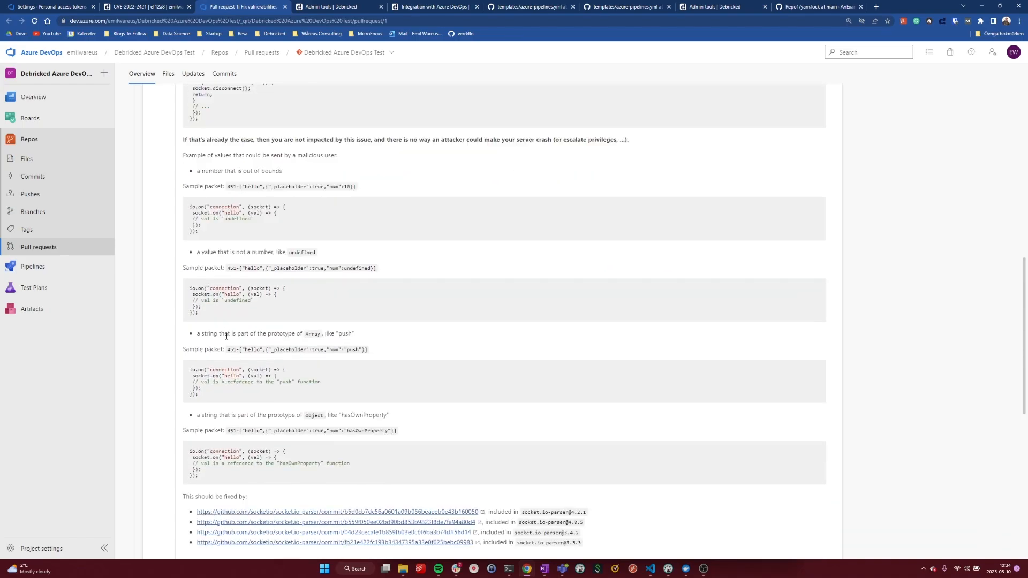
pyautogui.scroll(-2, 230, 319)
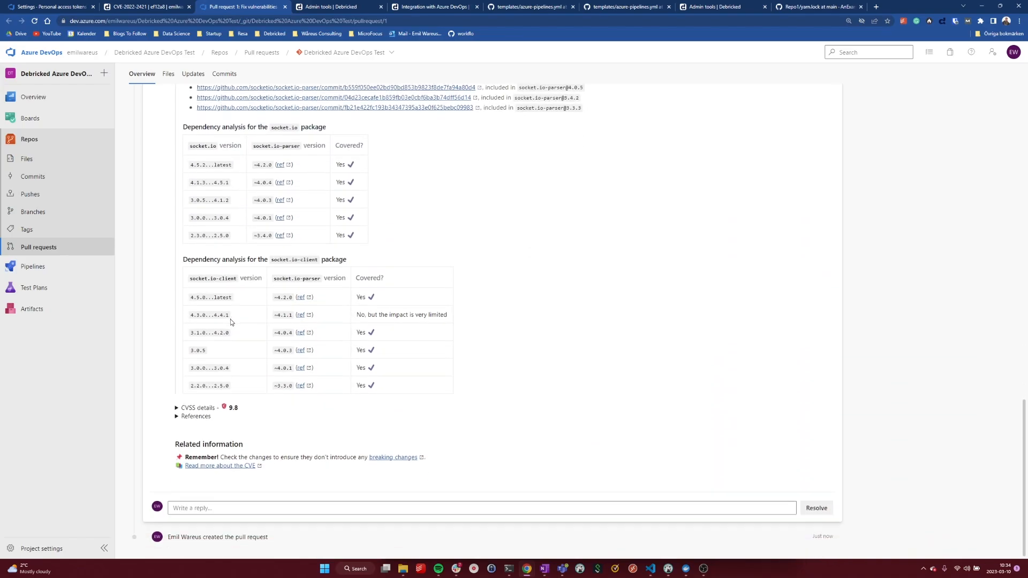
pyautogui.click(177, 408)
pyautogui.scroll(-3, 206, 384)
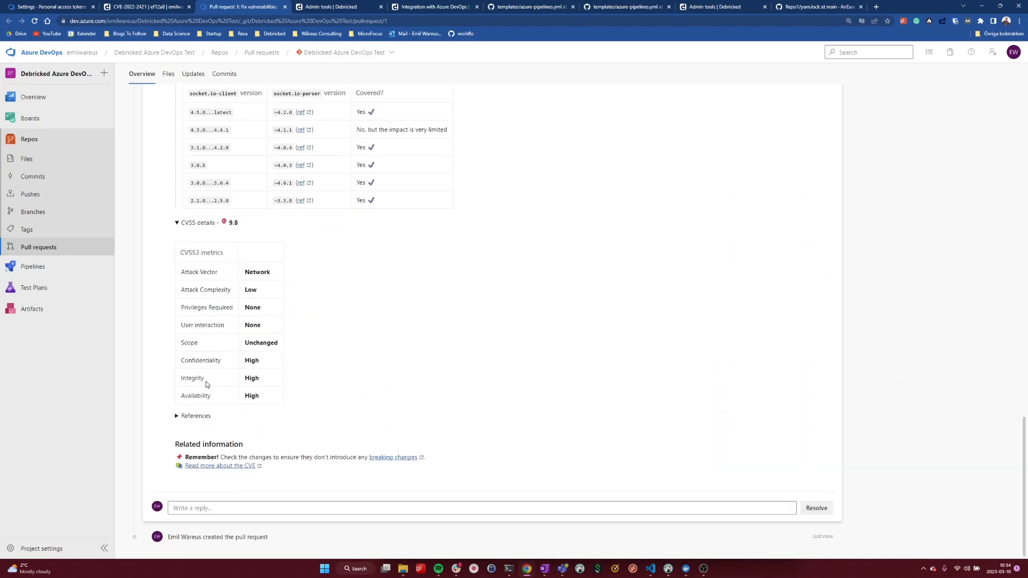
pyautogui.click(176, 416)
pyautogui.scroll(-2, 249, 458)
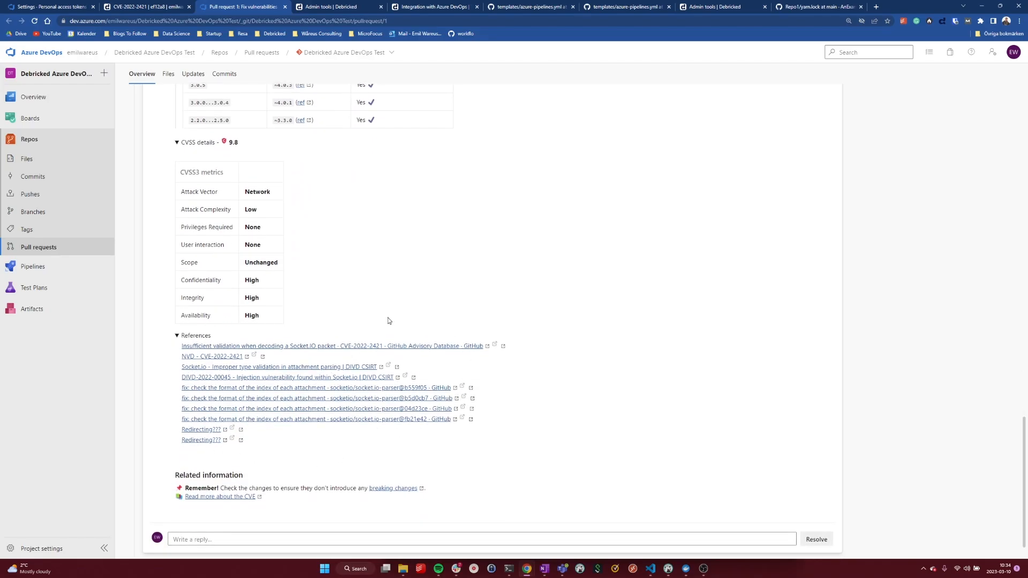
pyautogui.scroll(7, 376, 263)
pyautogui.scroll(15, 375, 263)
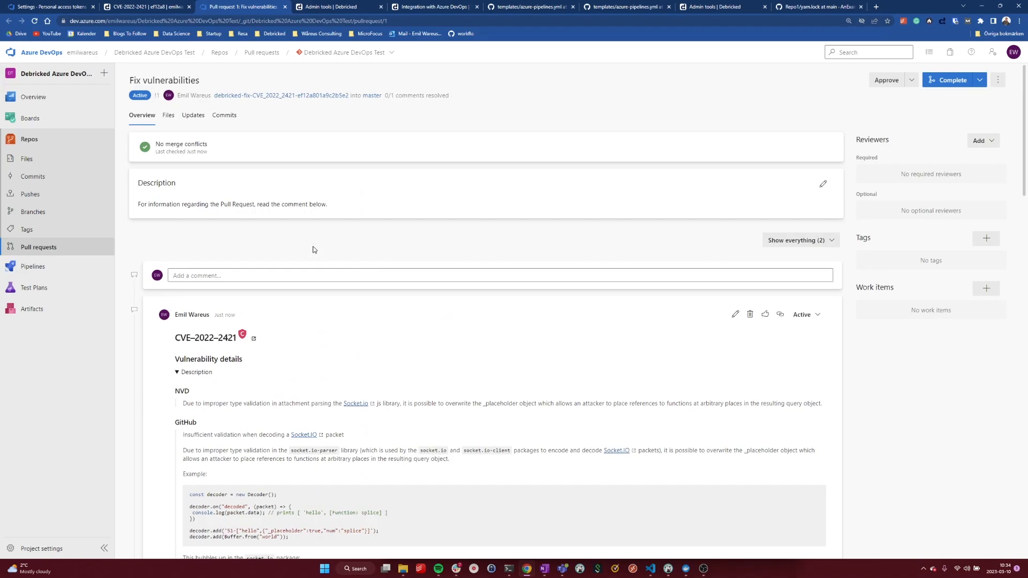
# Review the pull request's changes to package.json and yarn.lock, including the karma version line, and return to the overview.
pyautogui.click(170, 119)
pyautogui.moveTo(378, 236); pyautogui.dragTo(323, 227)
pyautogui.moveTo(354, 296); pyautogui.dragTo(289, 296)
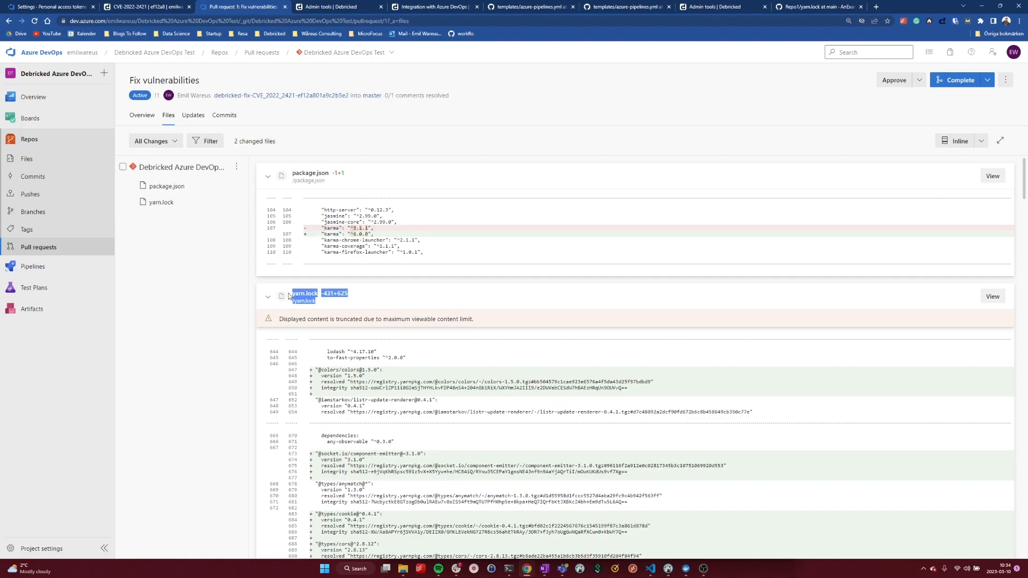
pyautogui.click(214, 275)
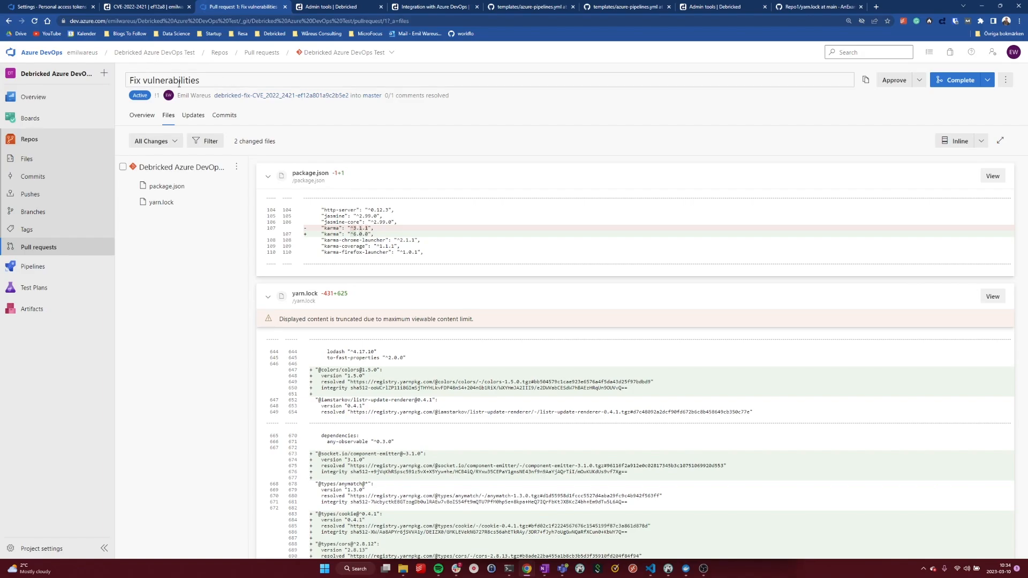
pyautogui.click(143, 117)
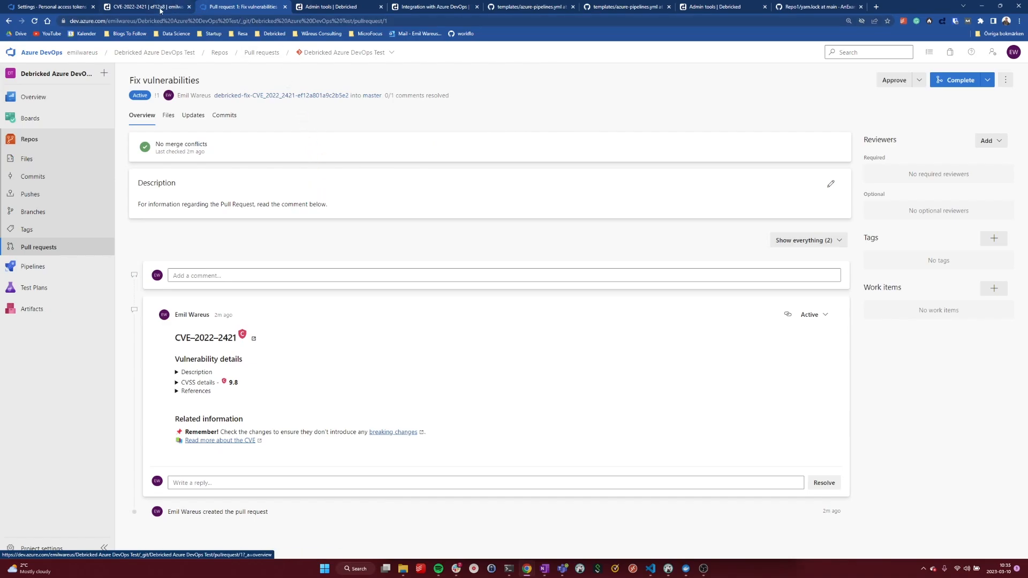
# Switch to Debricked and show the Debricked Azure DevOps Test repository's vulnerabilities for the debricked-fix-CVE_2022_2421 branch.
pyautogui.click(175, 8)
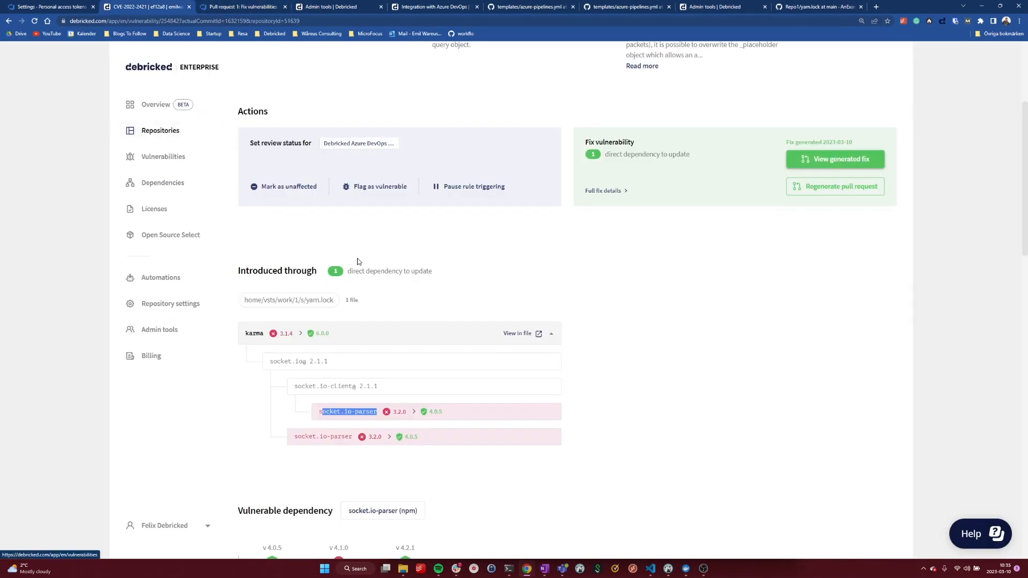
pyautogui.scroll(4, 342, 164)
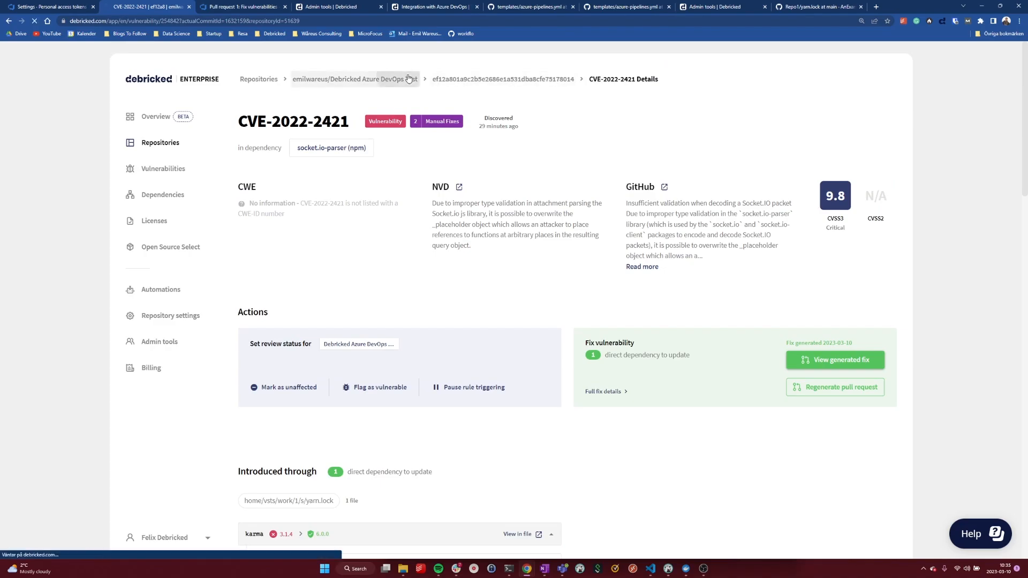
pyautogui.click(412, 79)
pyautogui.click(664, 121)
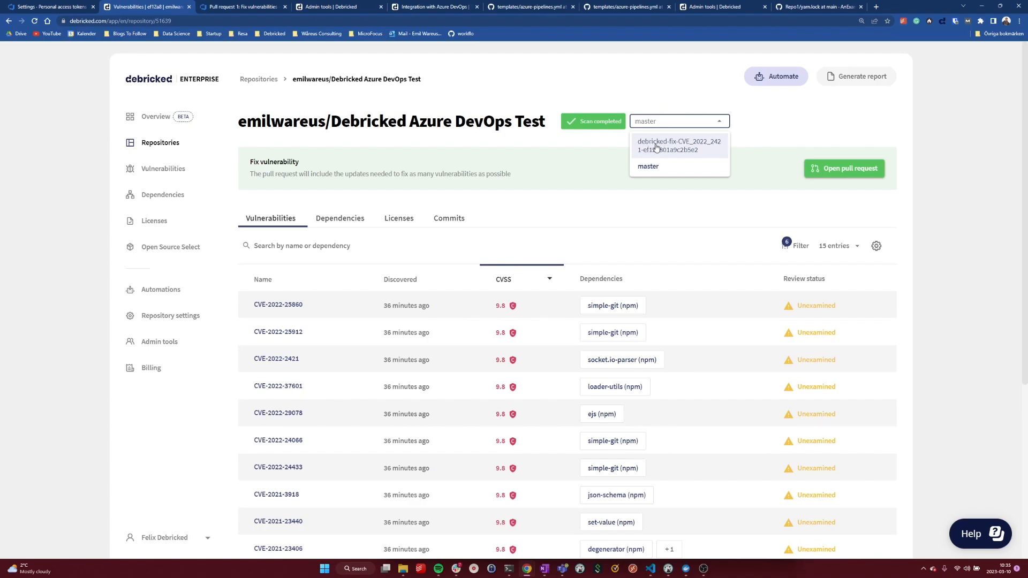
pyautogui.click(656, 146)
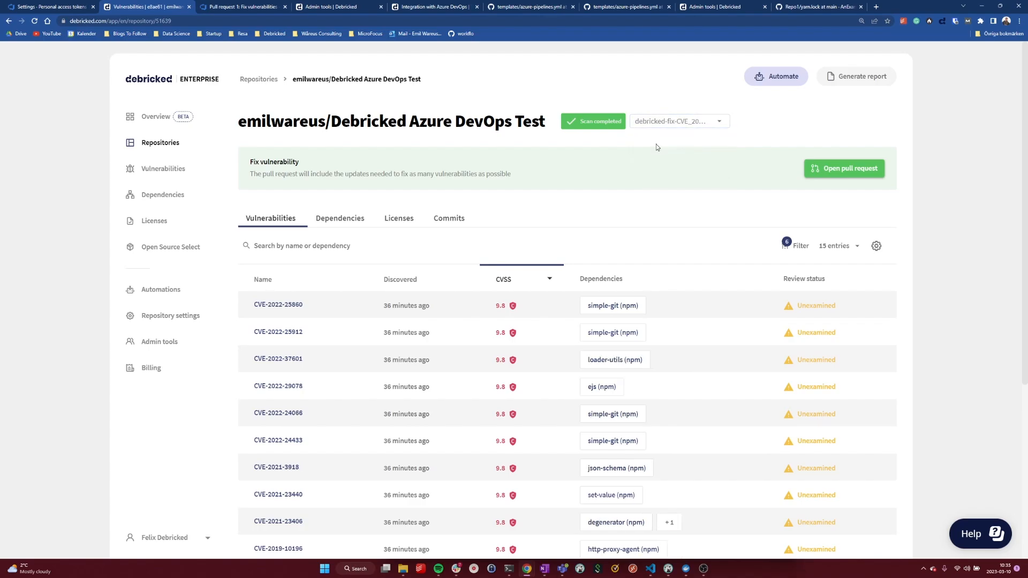
# Compare against the master branch's vulnerability list, checking the CVE-2022-2421 row, and switch back to the fix branch.
pyautogui.click(669, 122)
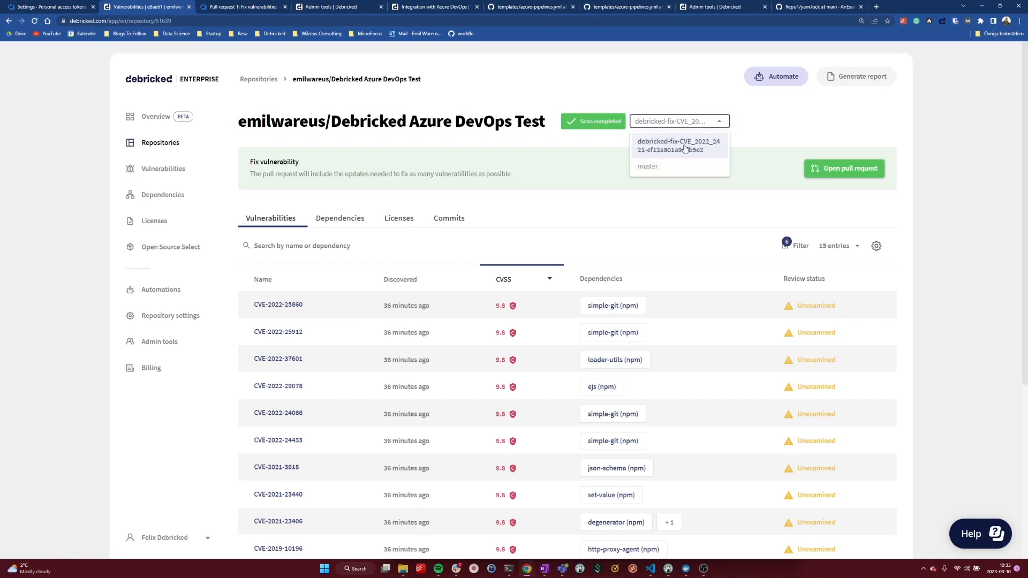
pyautogui.click(680, 166)
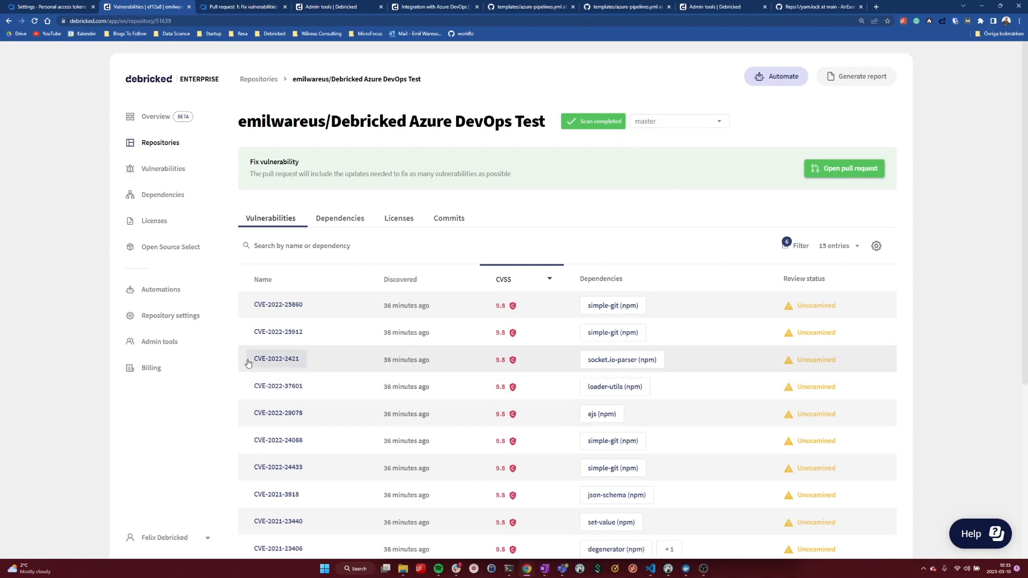
pyautogui.moveTo(263, 359); pyautogui.dragTo(682, 359)
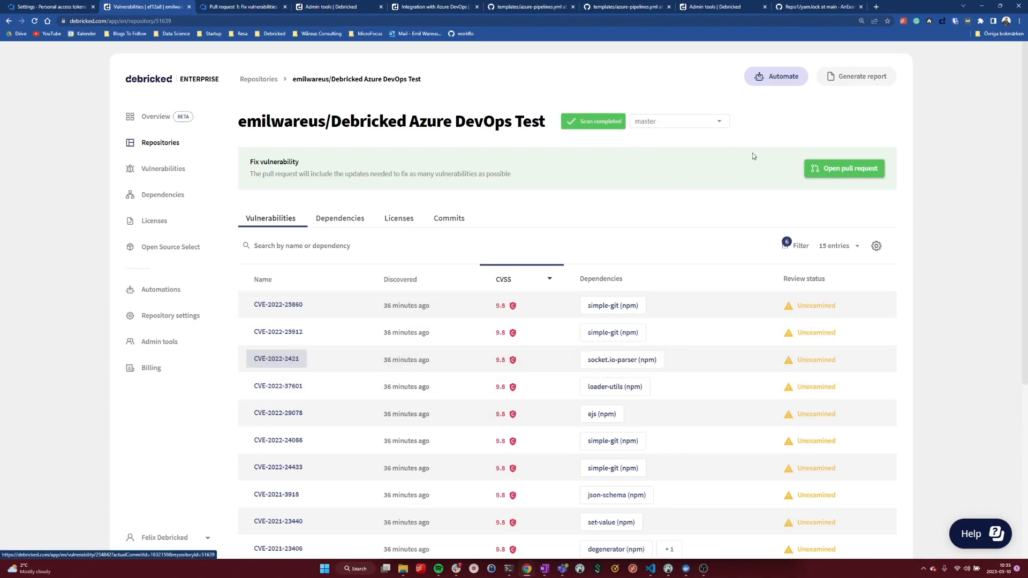
pyautogui.click(690, 121)
pyautogui.click(677, 155)
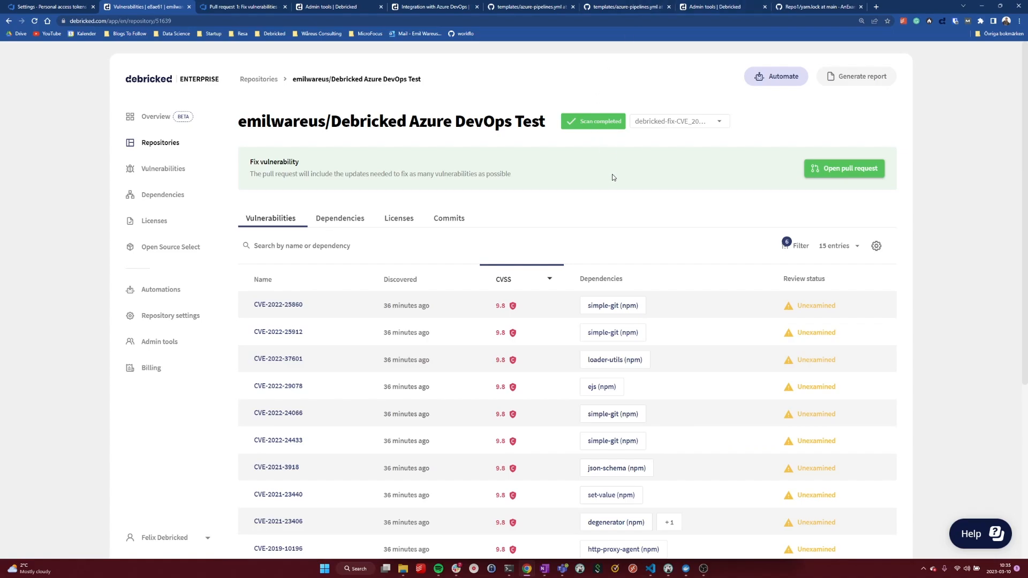
# Approve the Fix vulnerabilities pull request in Azure DevOps and complete it with Merge (no fast forward), deleting the source branch after merging.
pyautogui.click(229, 8)
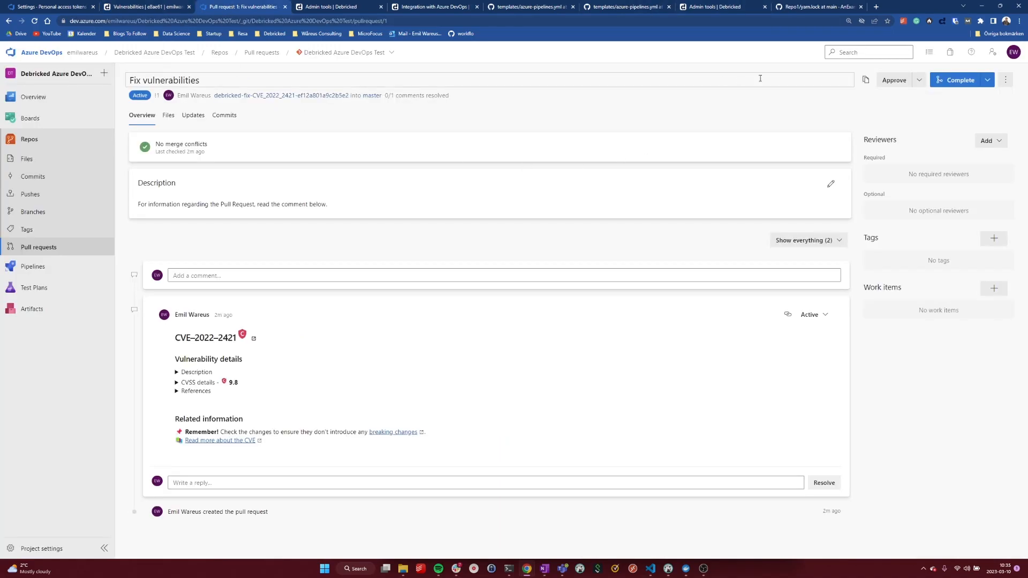
pyautogui.click(919, 81)
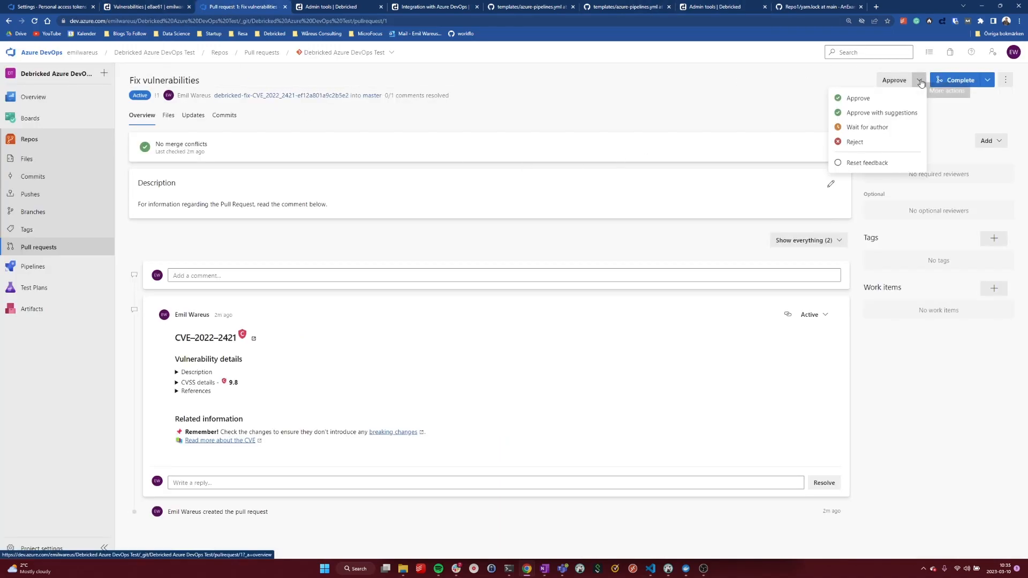
pyautogui.click(832, 74)
pyautogui.click(889, 79)
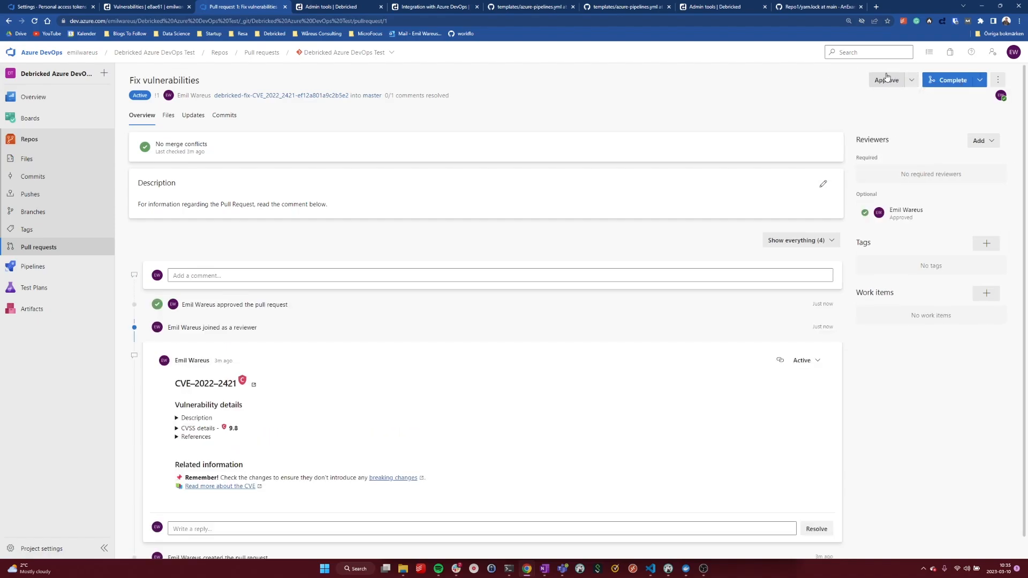
pyautogui.click(952, 82)
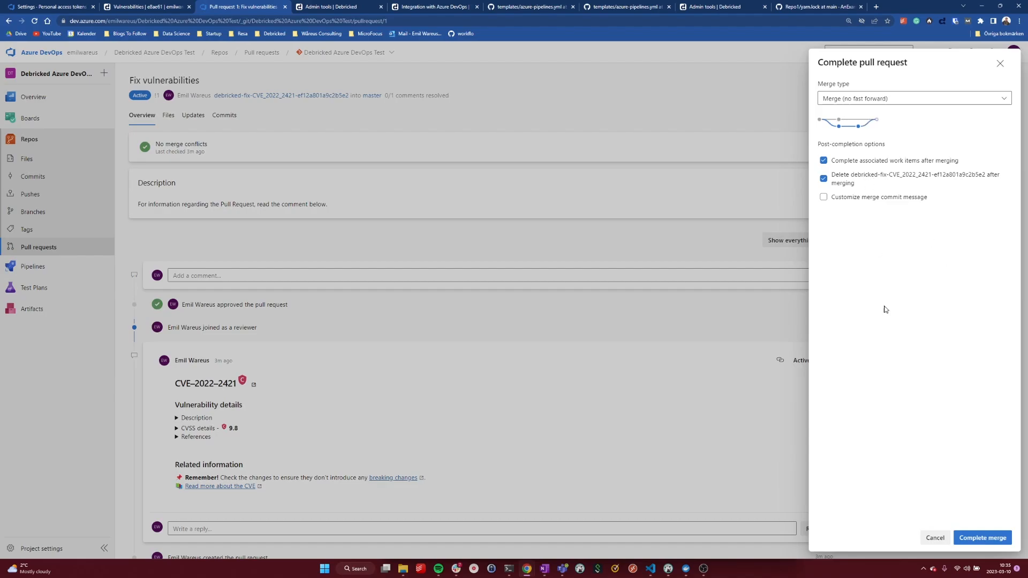
pyautogui.click(993, 547)
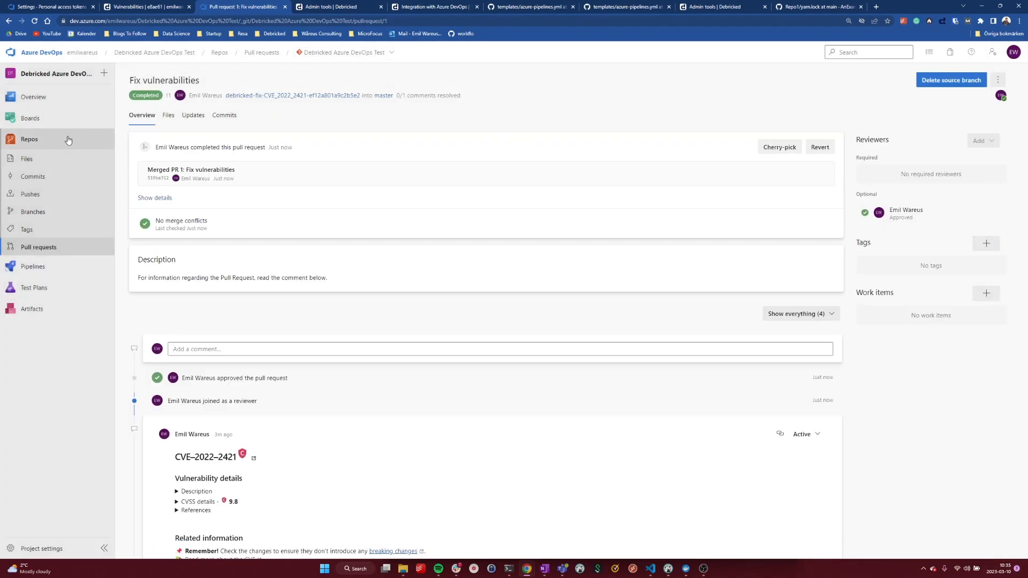
# Recheck the completed pull request's file changes and open package.json from the repository's master branch.
pyautogui.click(46, 156)
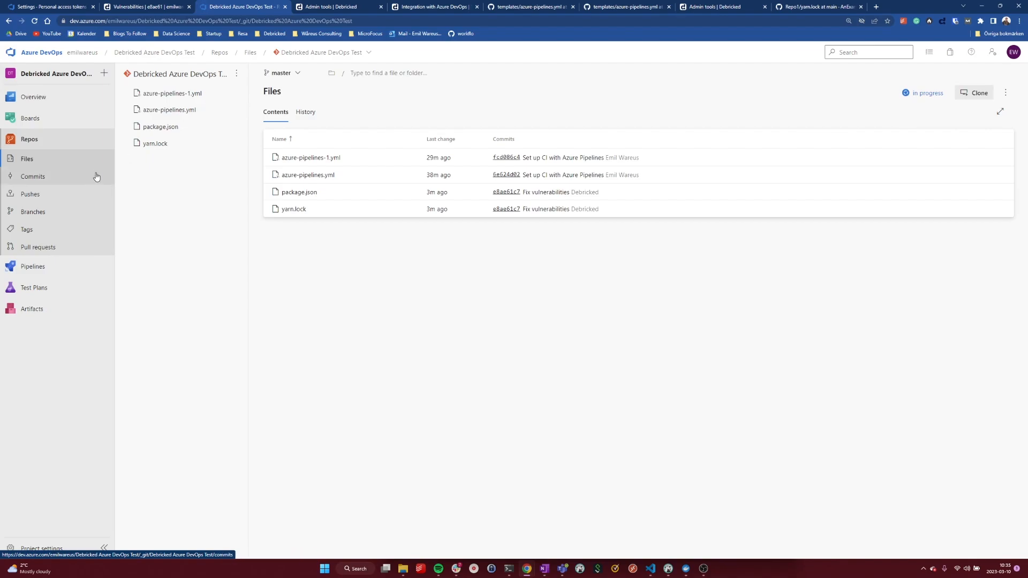
pyautogui.hotkey('alt', 'Left')
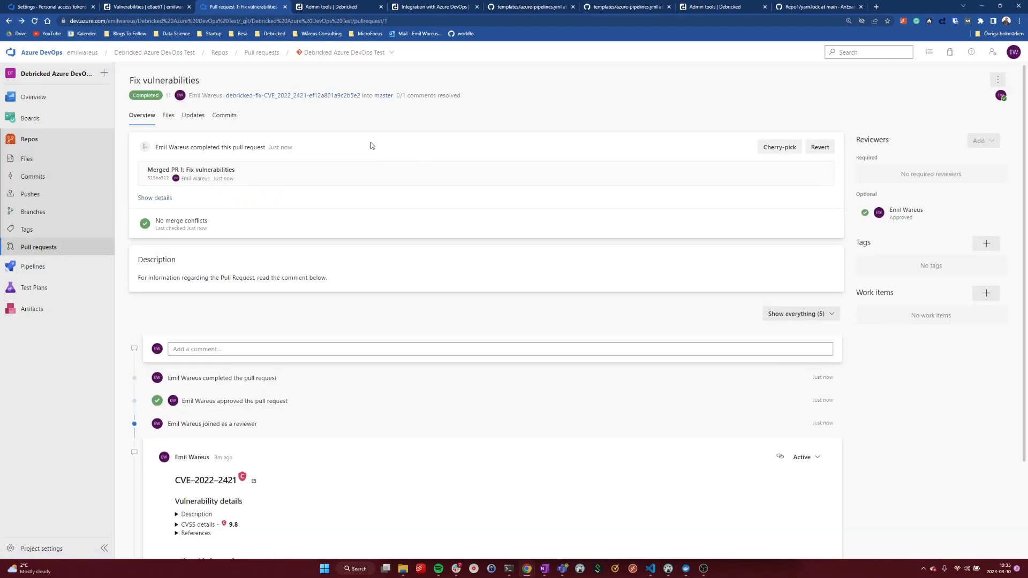
pyautogui.hotkey('alt', 'Left')
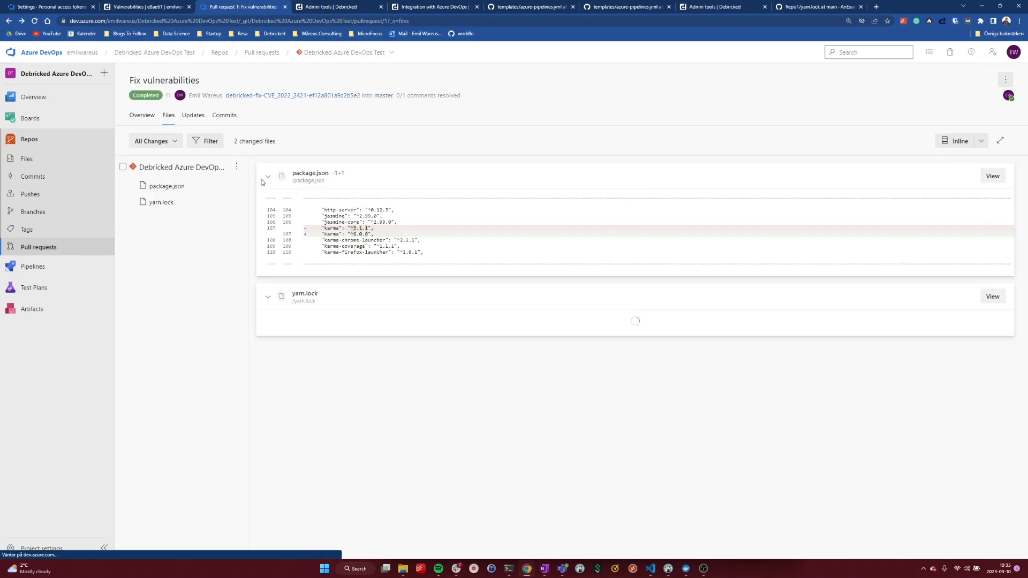
pyautogui.click(40, 154)
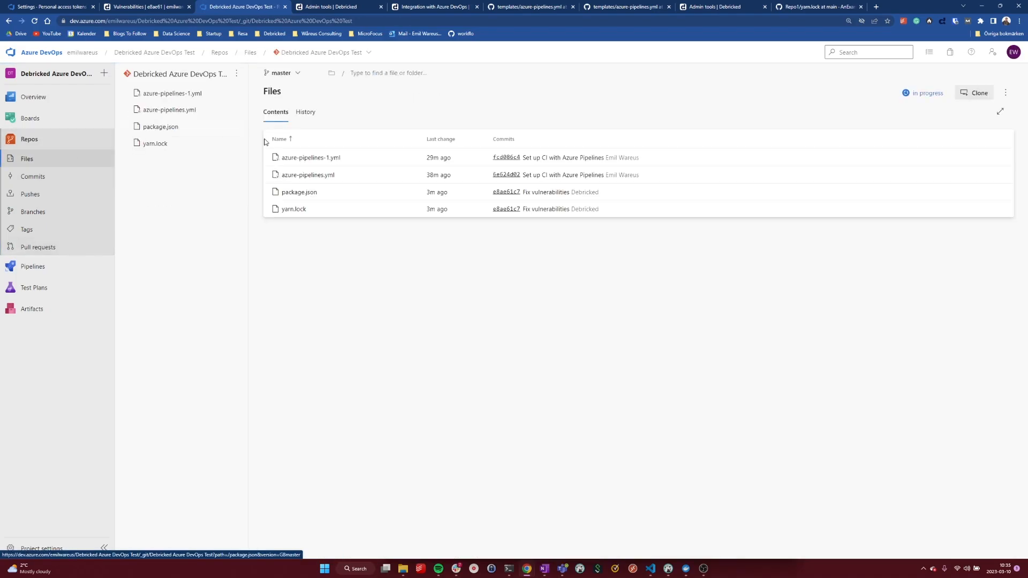
pyautogui.click(310, 192)
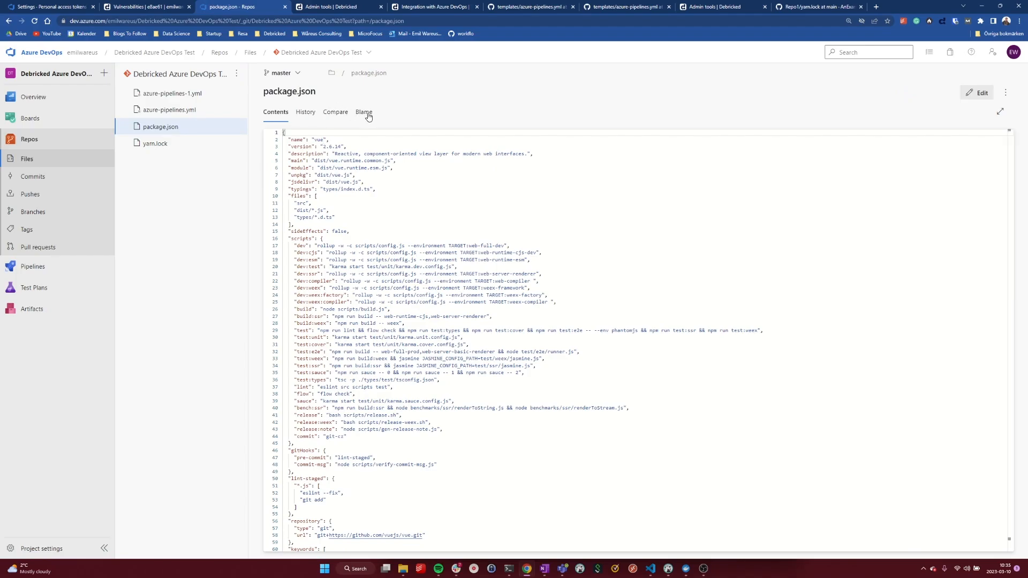
# Search package.json for "karma" and check the version of the karma dependency.
pyautogui.hotkey('ctrl', 'f')
pyautogui.write('karma')
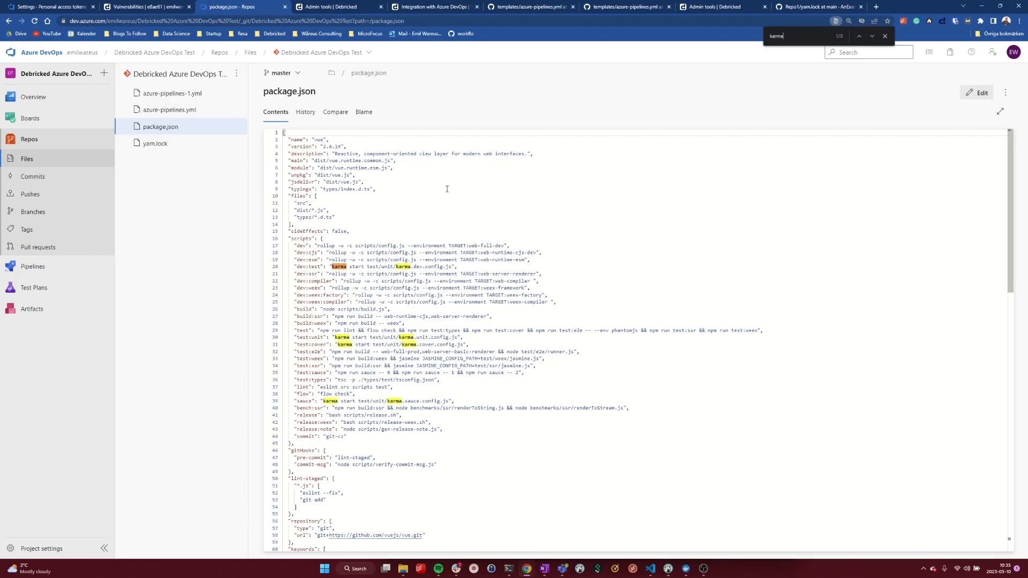
pyautogui.press('Return')
pyautogui.press('Return')
pyautogui.press('Return')
pyautogui.press('Return')
pyautogui.press('Escape')
pyautogui.scroll(-5, 632, 181)
pyautogui.scroll(-8, 632, 181)
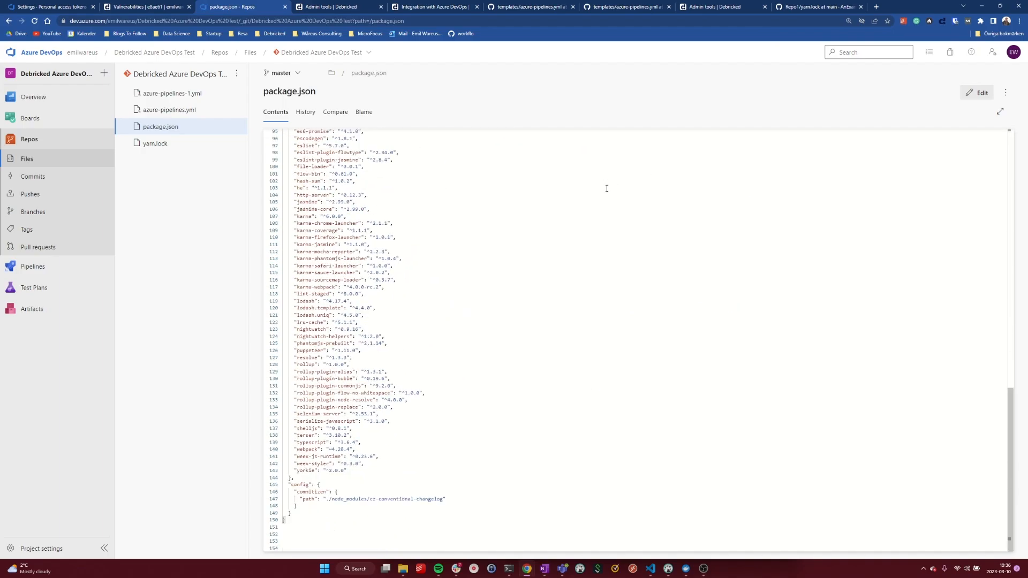
# Open the Debricked scan job log of the "Merged PR 1: Fix vulnerabilities" run in the Debricked Azure DevOps Test (1) pipeline.
pyautogui.hotkey('alt', 'Left')
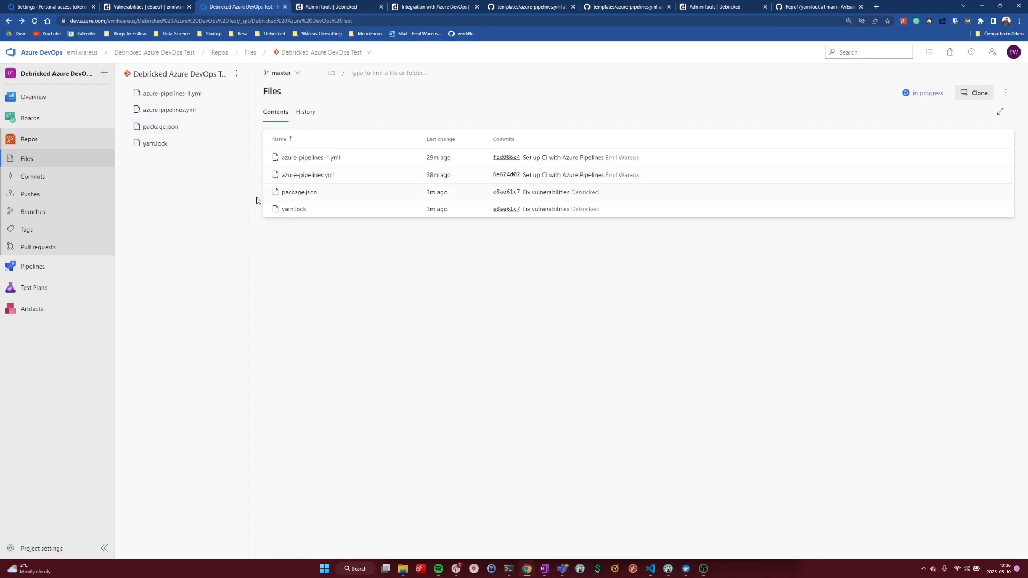
pyautogui.hotkey('alt', 'Left')
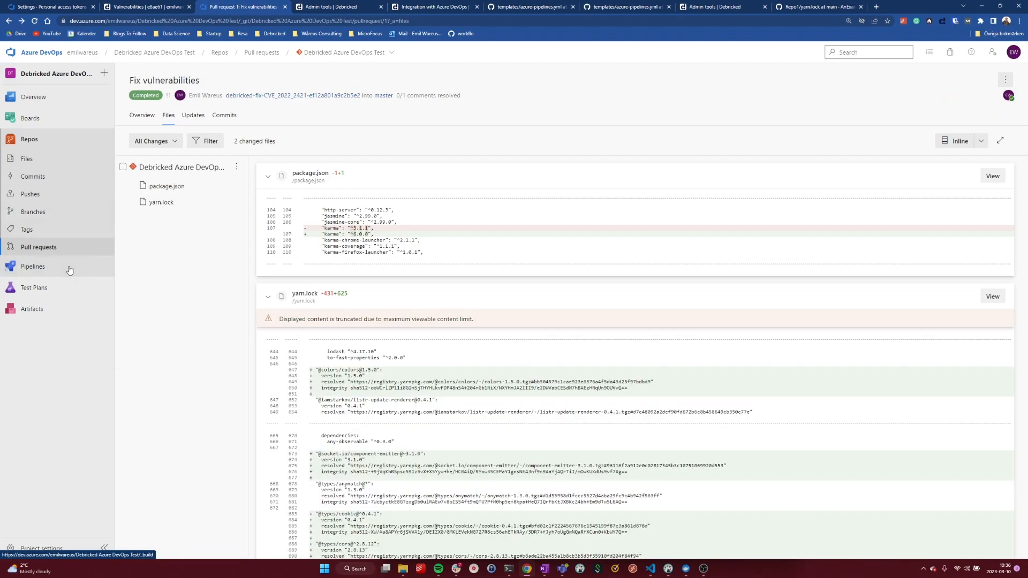
pyautogui.click(68, 267)
pyautogui.click(204, 173)
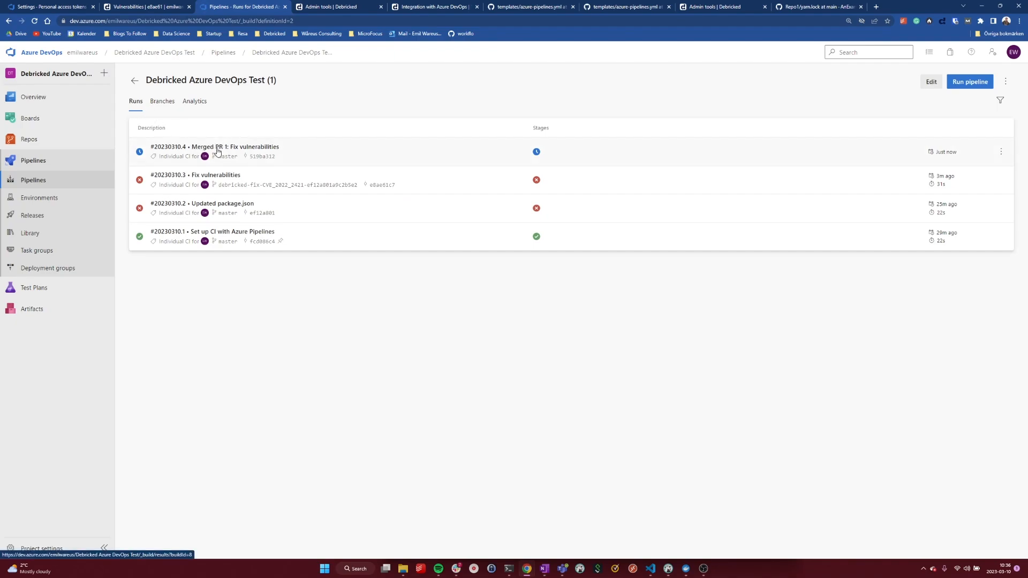
pyautogui.click(289, 155)
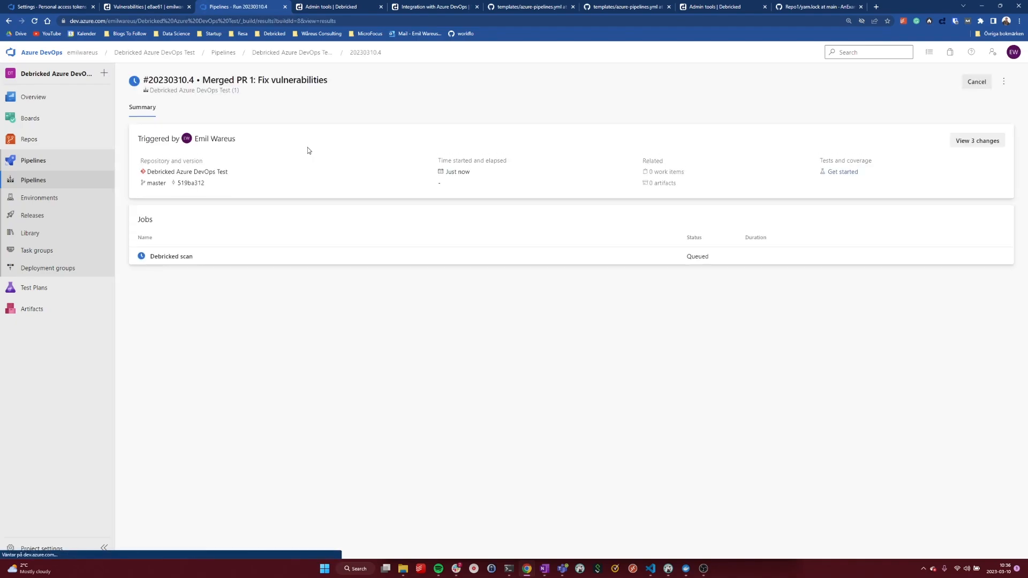
pyautogui.click(181, 254)
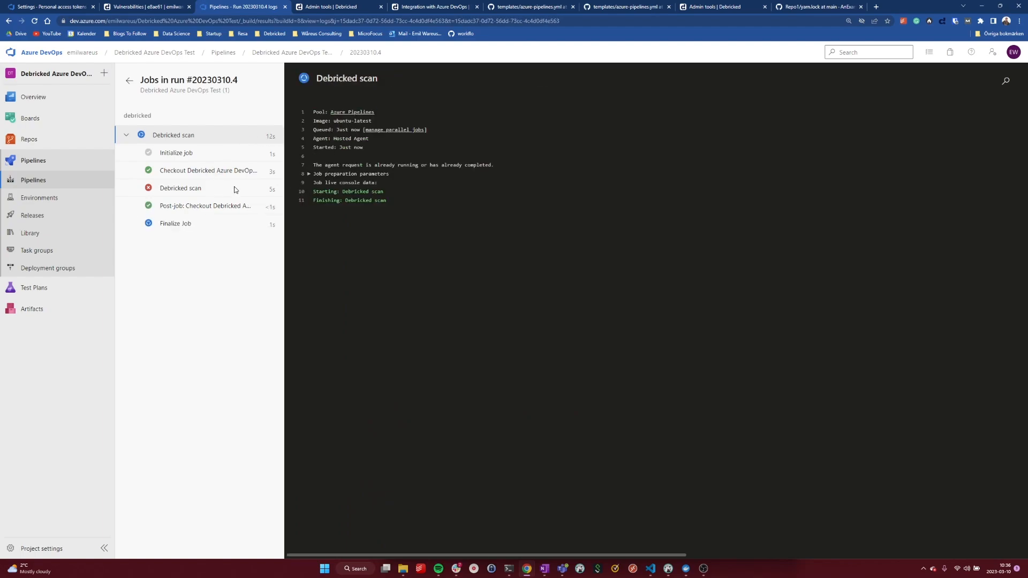
# Return to Debricked and list the Debricked Azure DevOps Test repository's commits on the master branch.
pyautogui.click(158, 8)
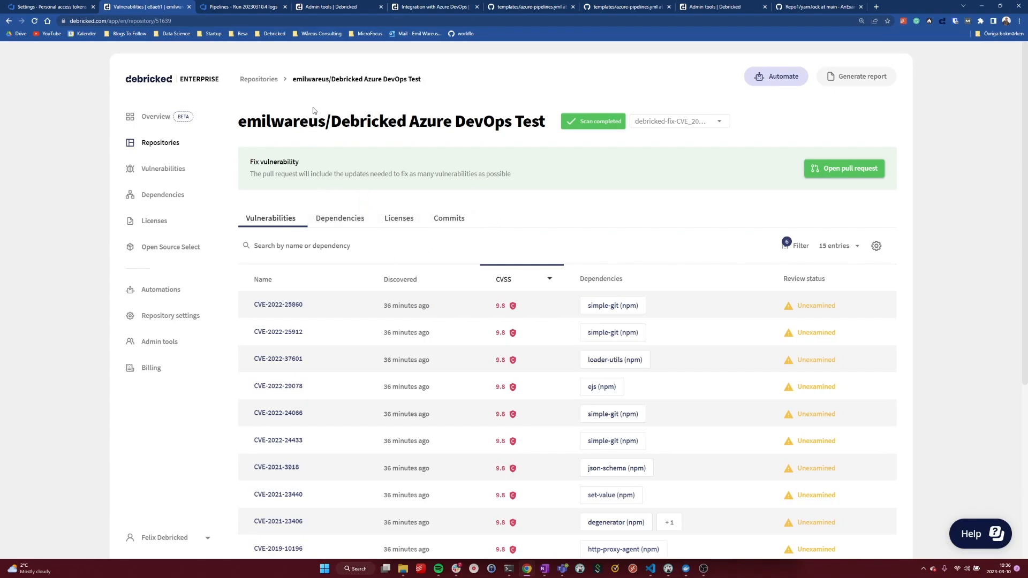
pyautogui.click(462, 223)
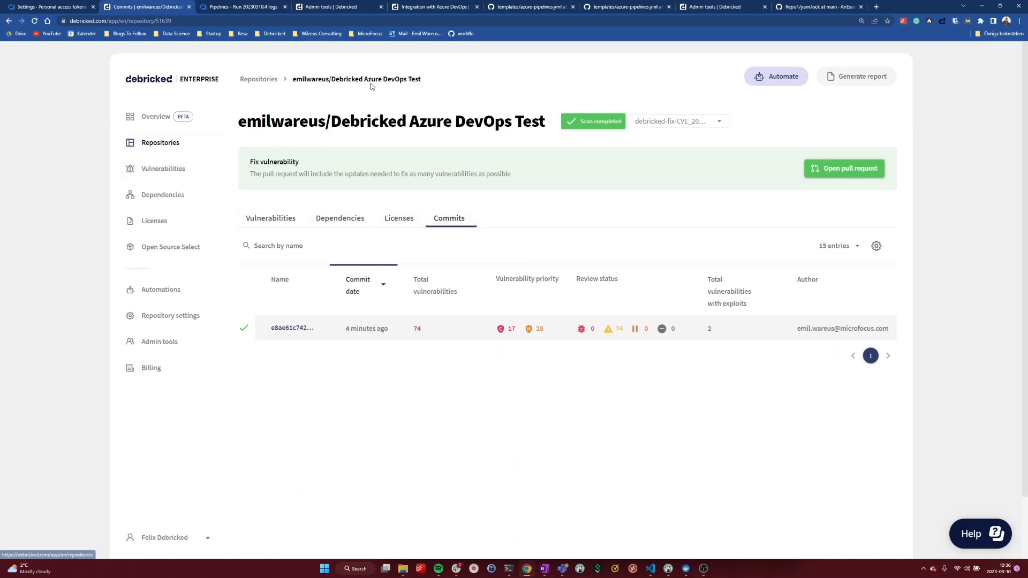
pyautogui.click(259, 80)
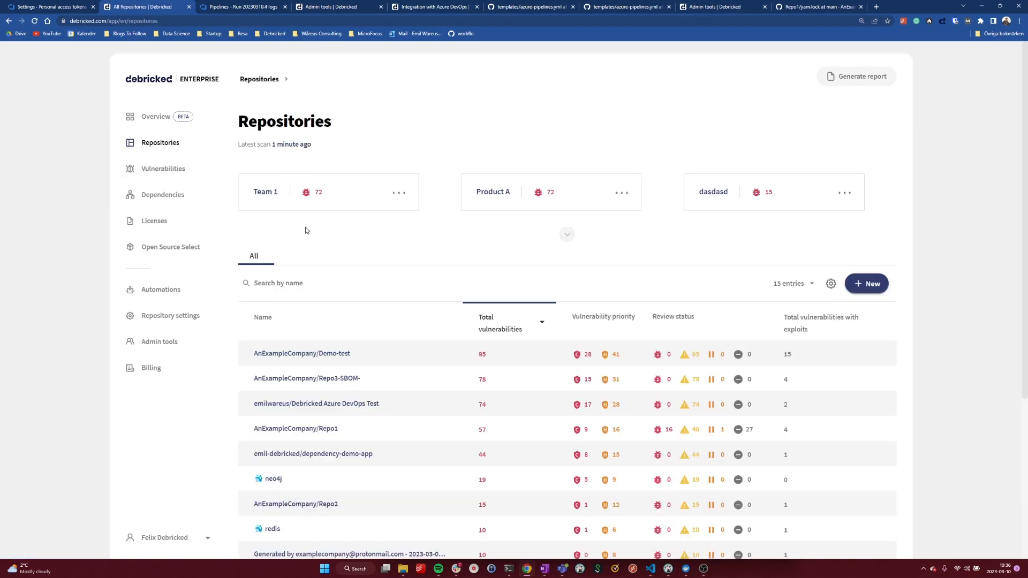
pyautogui.hotkey('alt', 'Left')
pyautogui.click(439, 224)
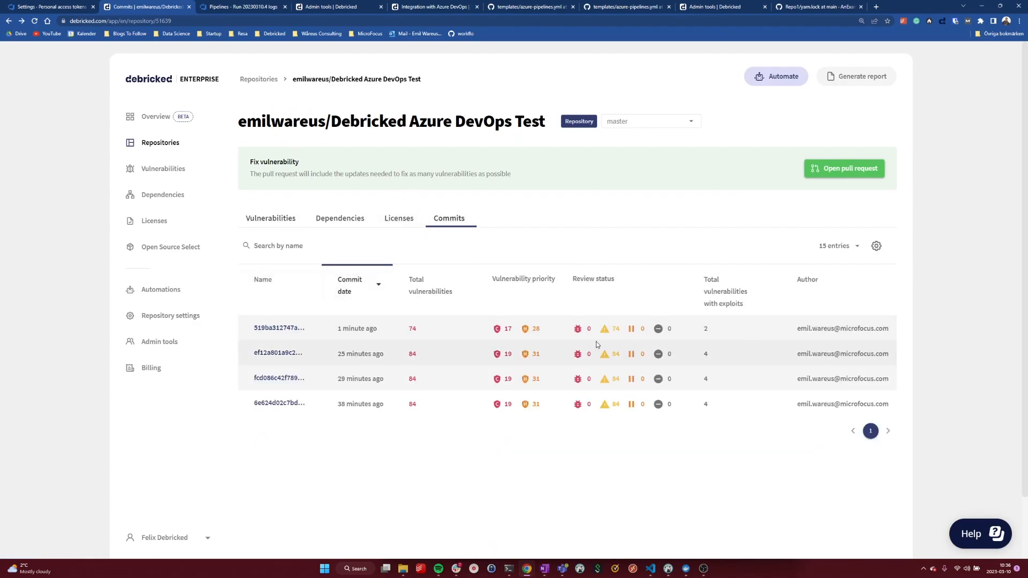
# Keep the master branch selected, check the newest commit's total vulnerabilities, and open commit 519ba312747a to view its vulnerability list.
pyautogui.click(660, 122)
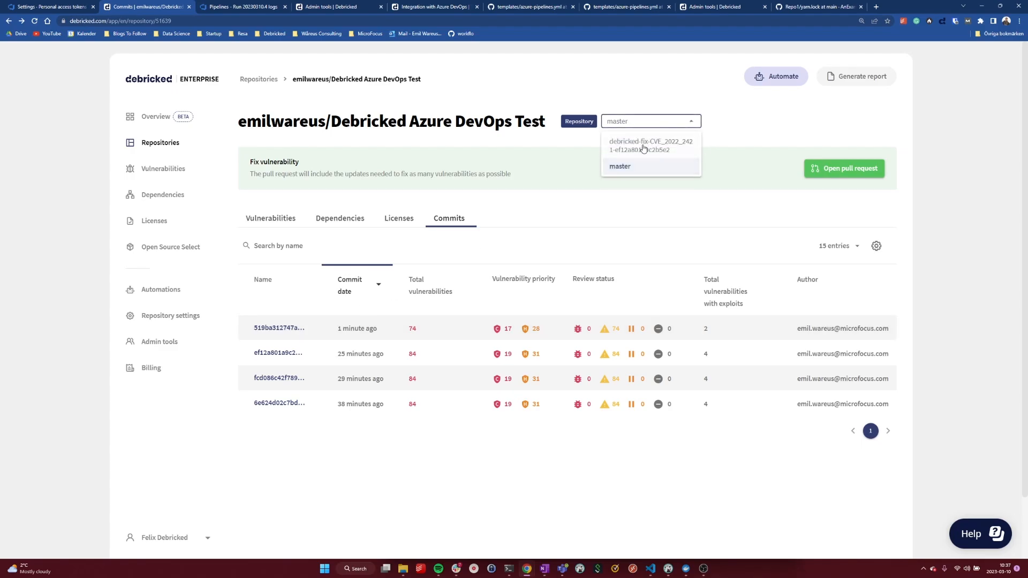
pyautogui.click(620, 166)
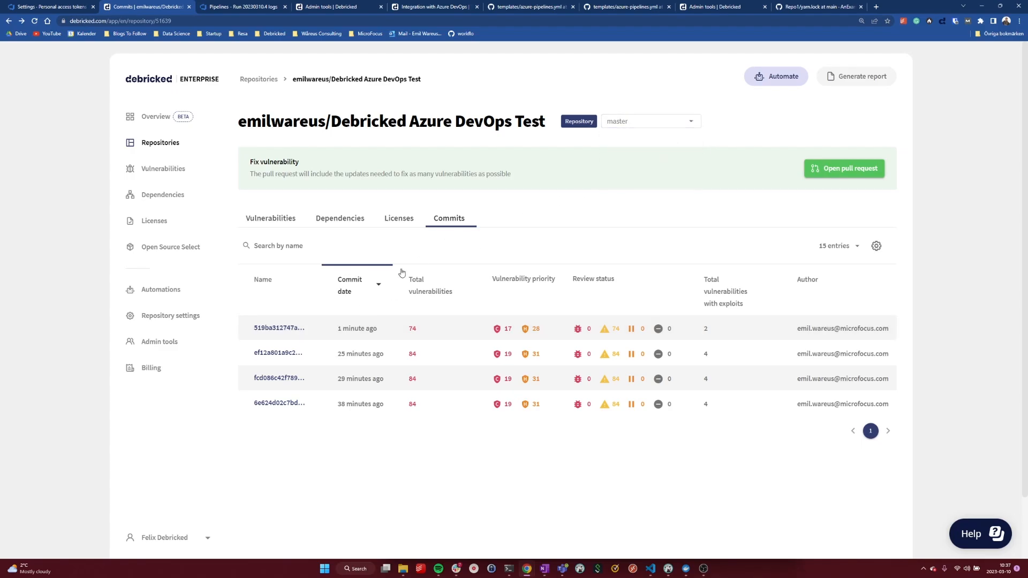
pyautogui.tripleClick(353, 336)
pyautogui.moveTo(417, 328); pyautogui.dragTo(413, 329)
pyautogui.click(283, 328)
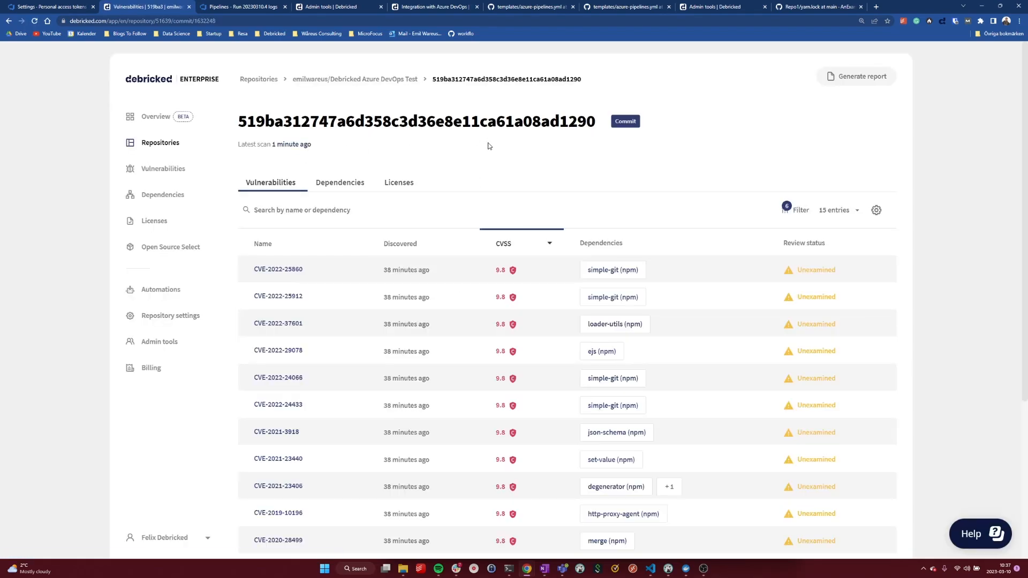